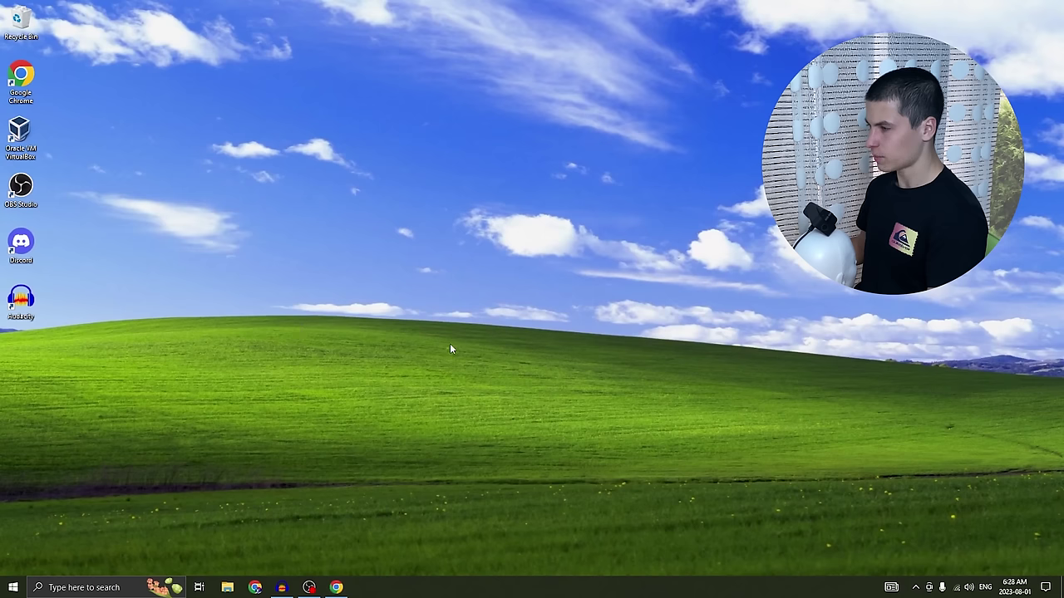
- Load angryip.org in a new private Chrome window and scroll down its home page
click(336, 587)
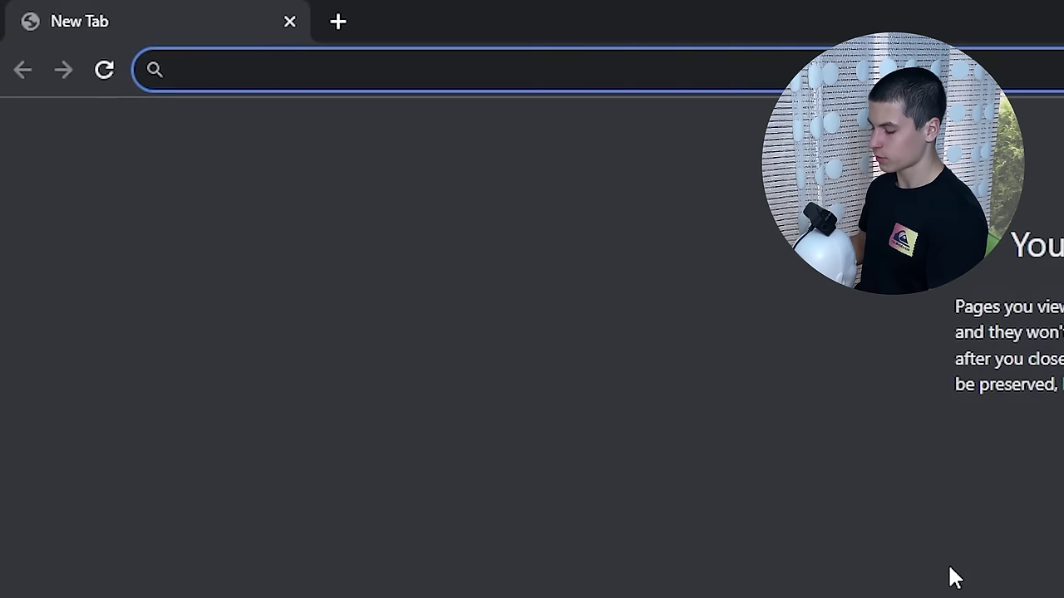
text(angryip)
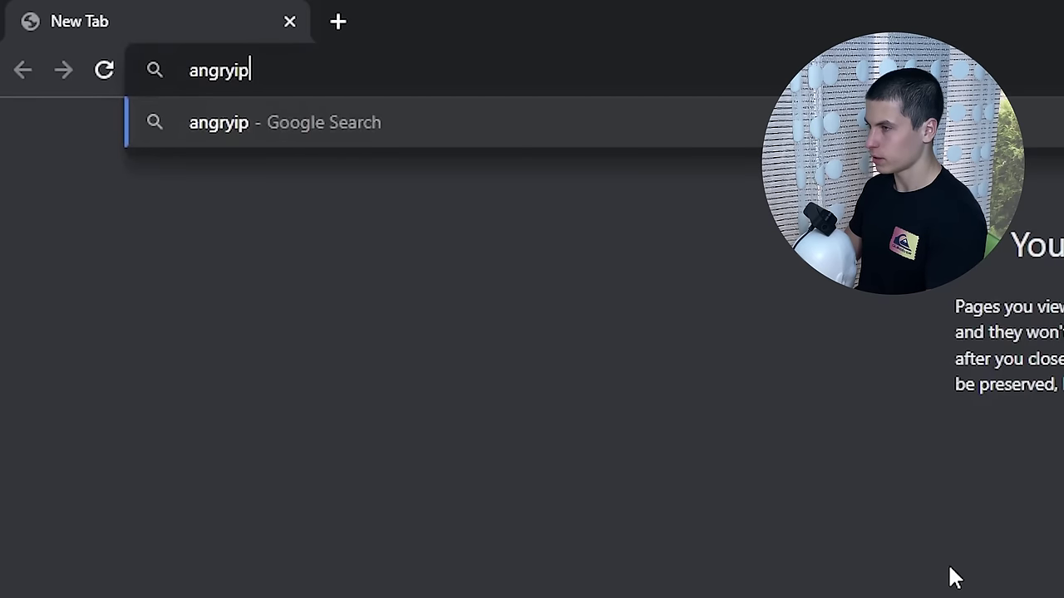
text(.org)
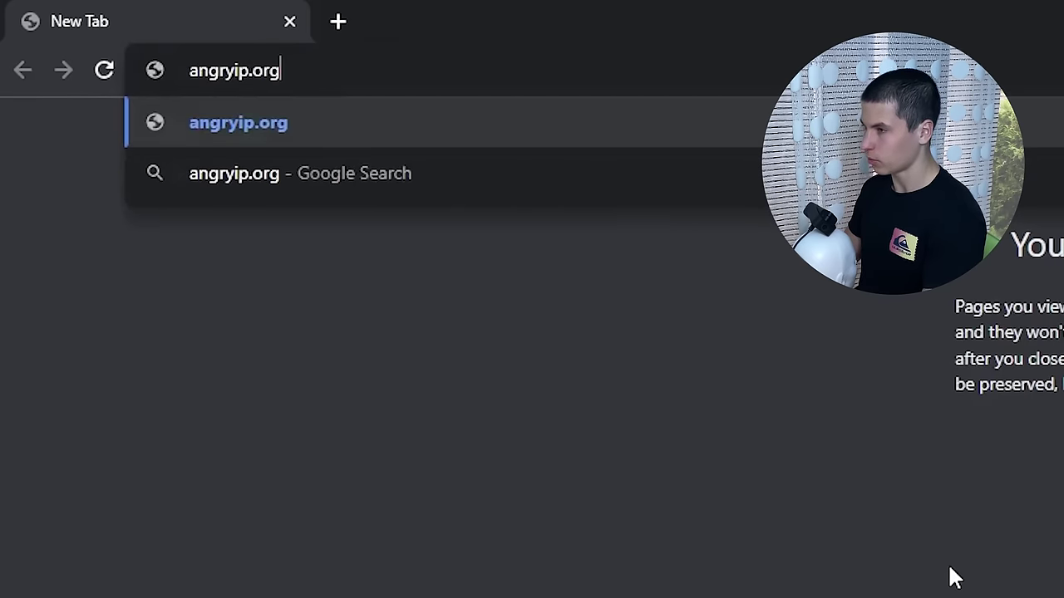
key(Return)
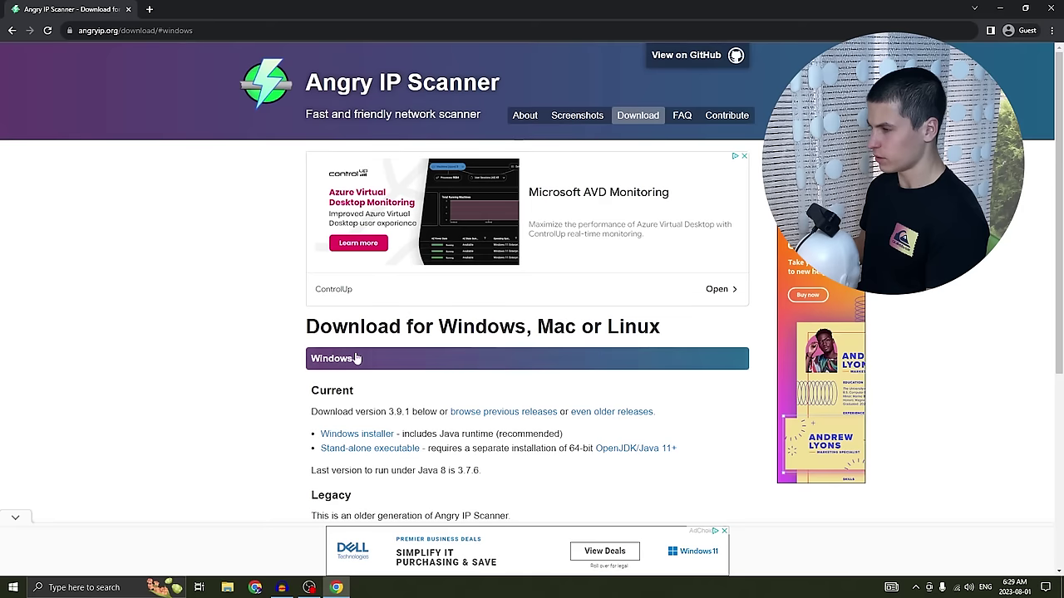
scroll(356, 358, down, 4)
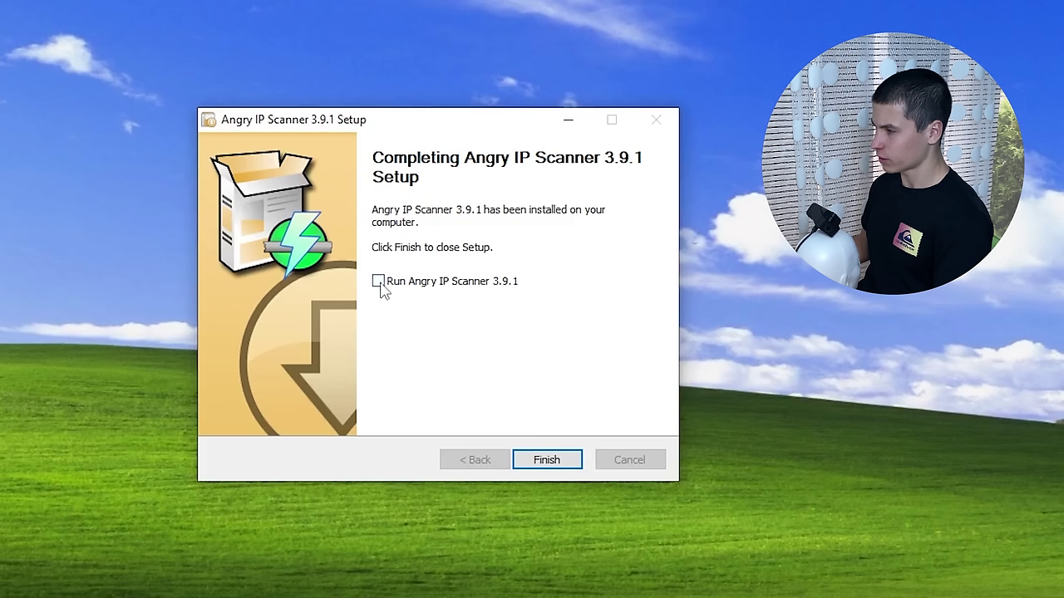
- Finish the 3.9.1 setup to launch the scanner, then page through and close Getting Started
click(547, 461)
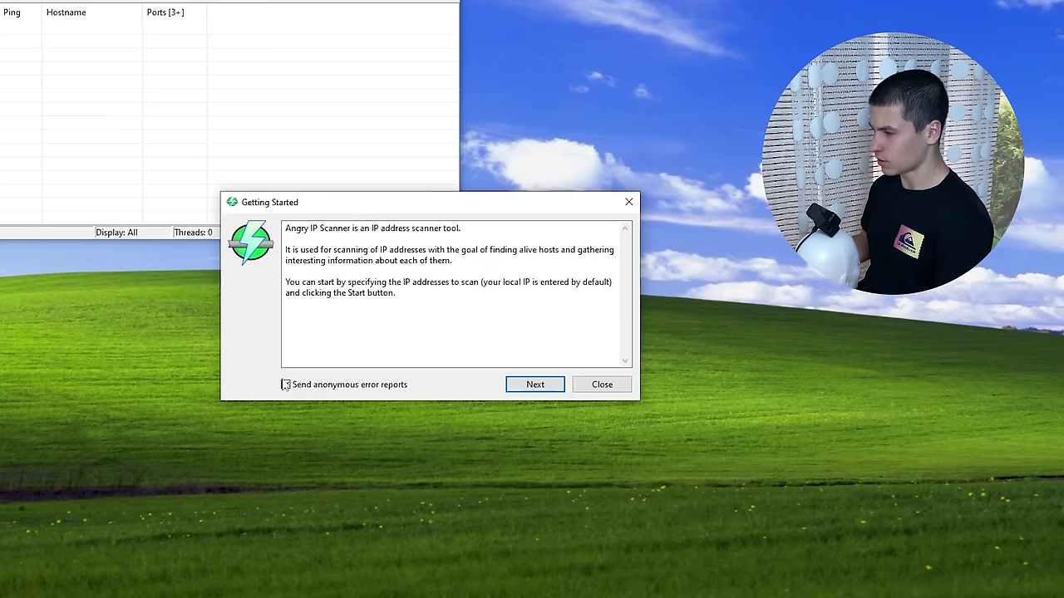
click(547, 393)
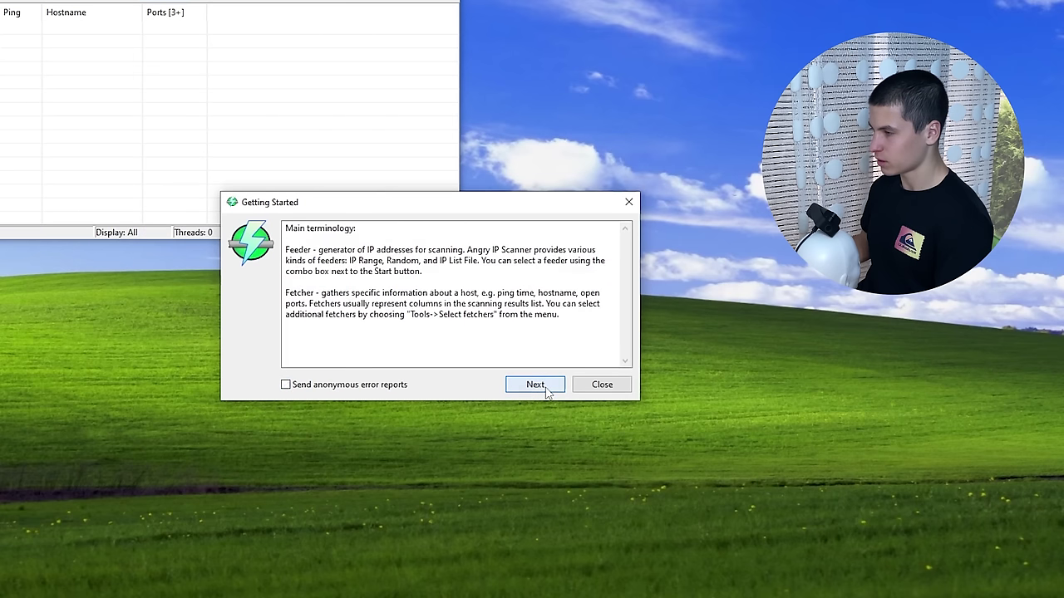
click(547, 393)
click(615, 384)
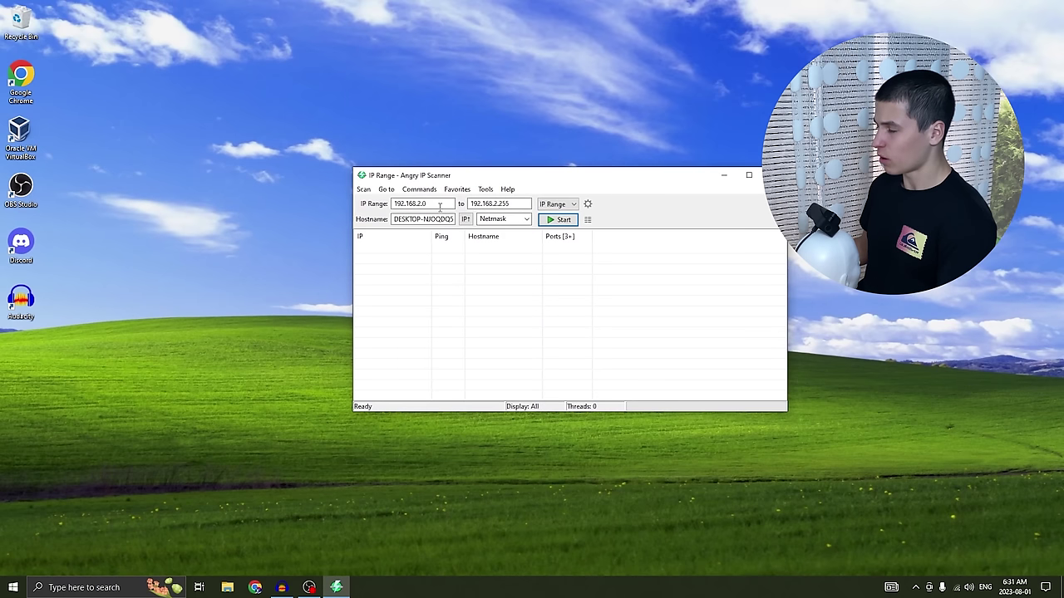
double_click(448, 207)
double_click(514, 209)
click(514, 208)
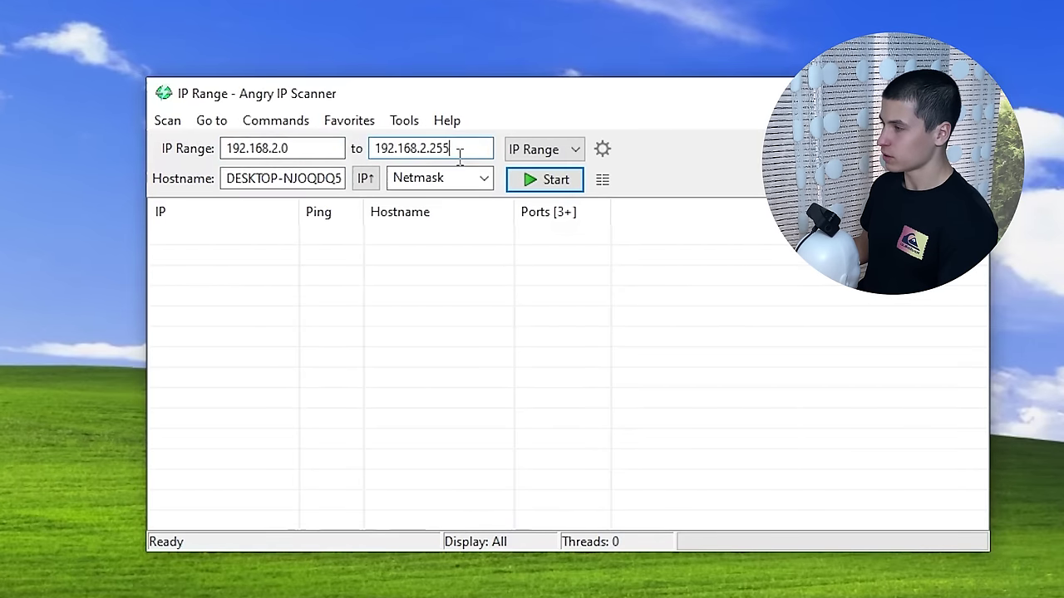
click(288, 148)
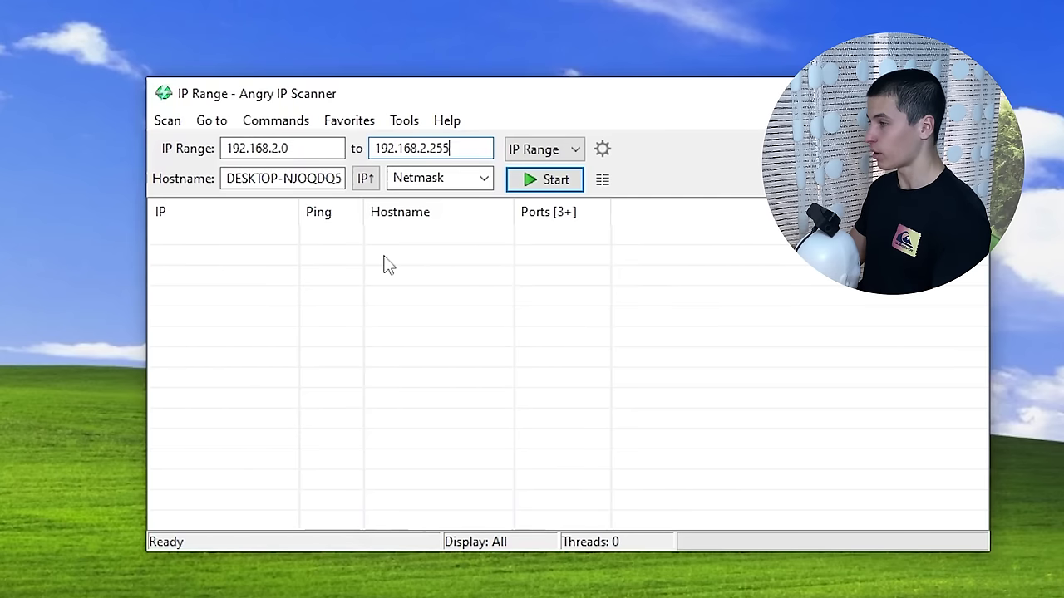
drag(319, 149, 207, 152)
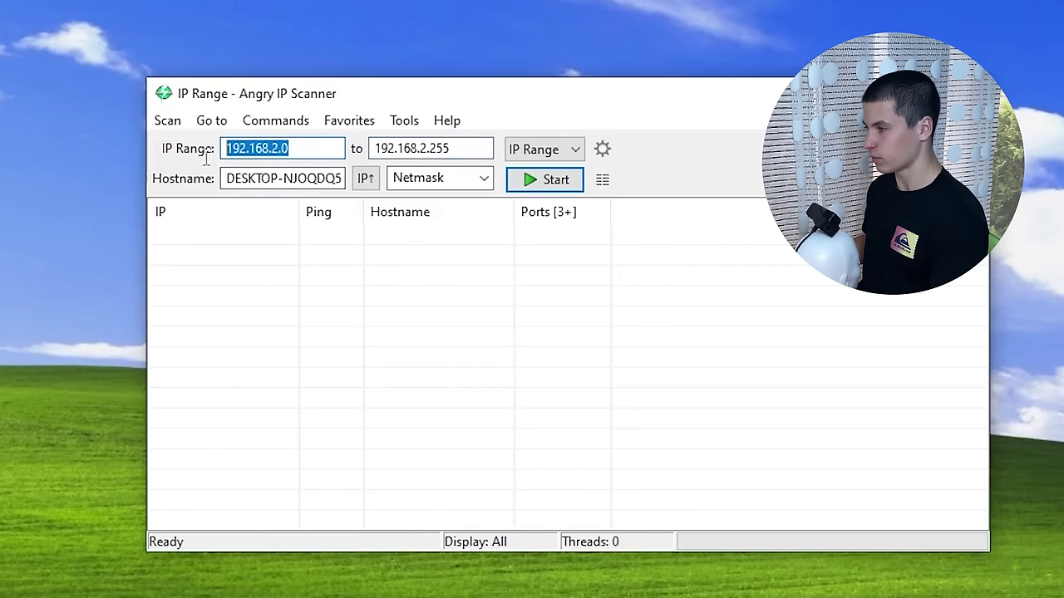
drag(457, 150, 374, 151)
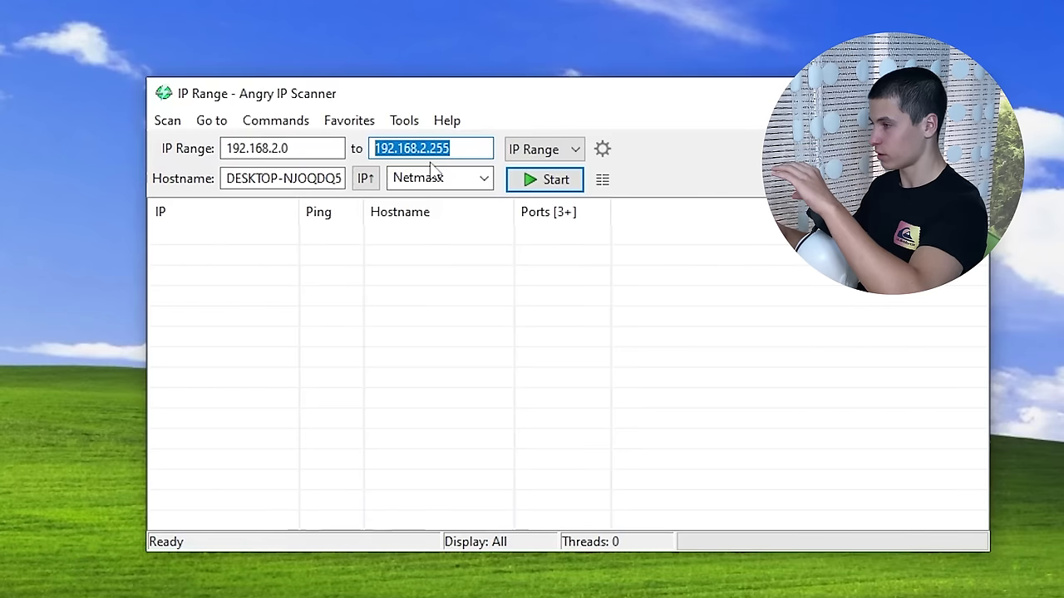
drag(226, 148, 286, 147)
click(286, 147)
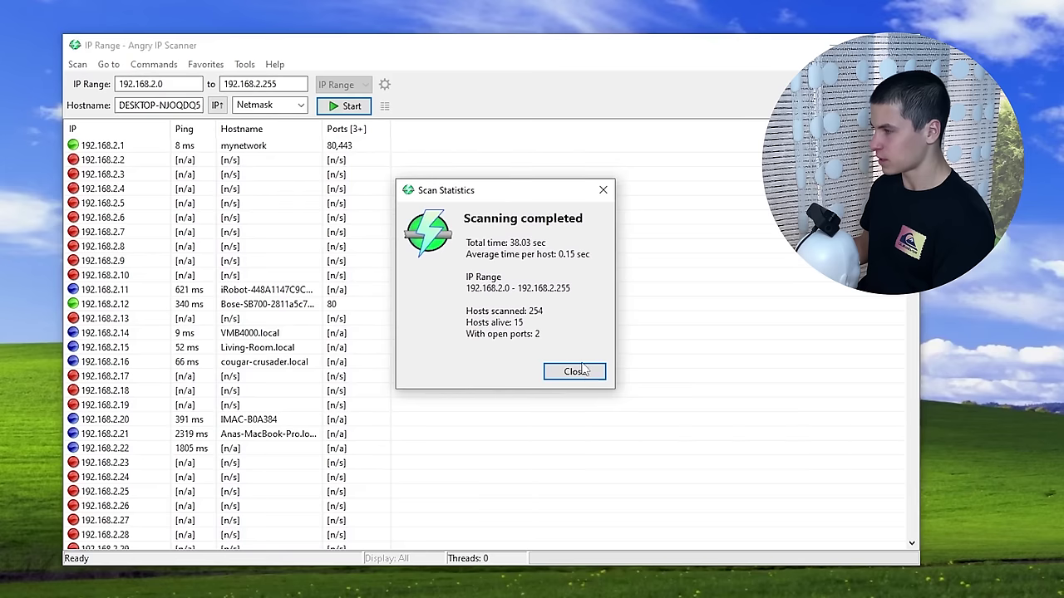
- Dismiss the scan statistics and select mynetwork (192.168.2.1), dead hosts .2–.10, then 192.168.2.11
click(570, 374)
click(175, 147)
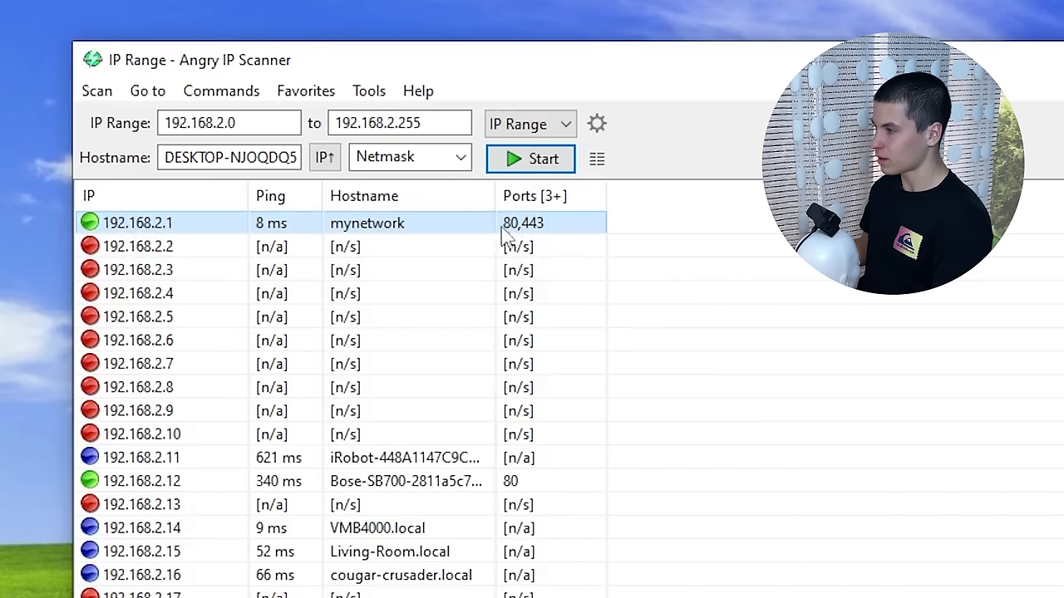
drag(638, 251, 275, 437)
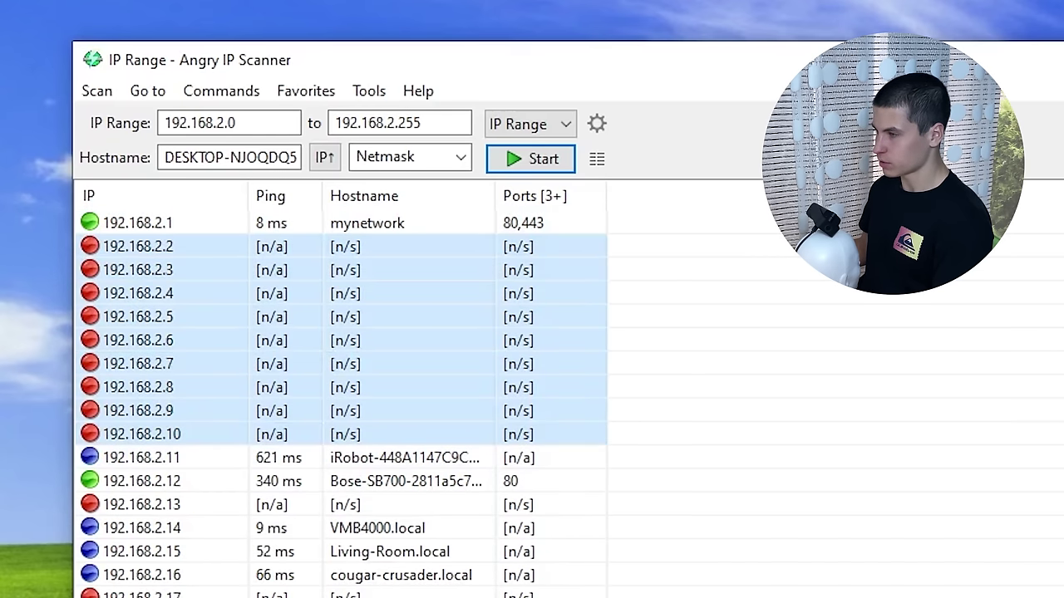
scroll(388, 505, down, 4)
scroll(389, 505, up, 4)
click(119, 461)
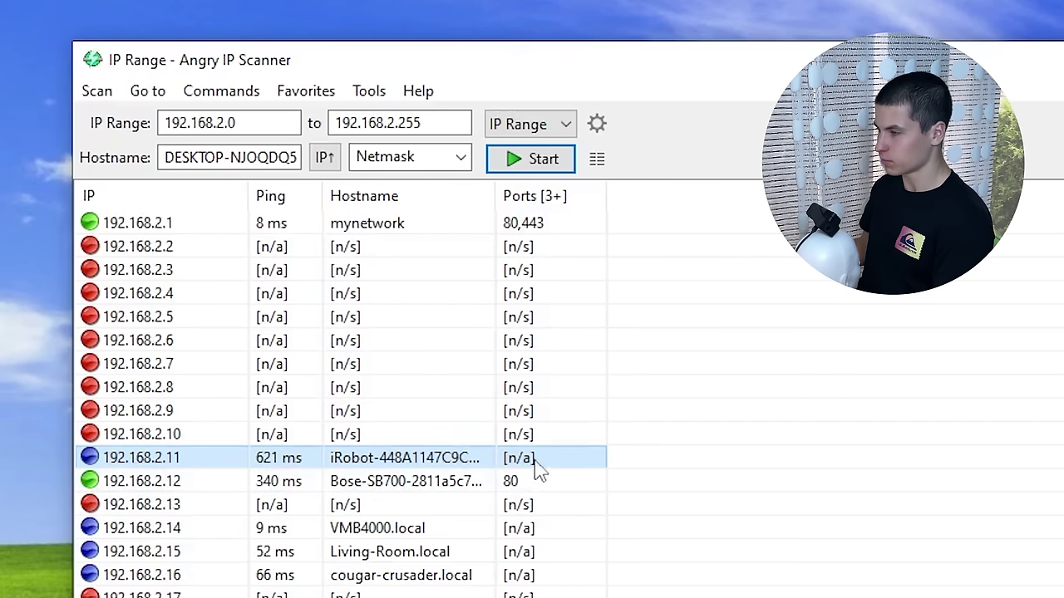
- Clear the row selection and scroll through the full list of scan results
scroll(579, 475, down, 2)
scroll(577, 473, up, 2)
click(819, 467)
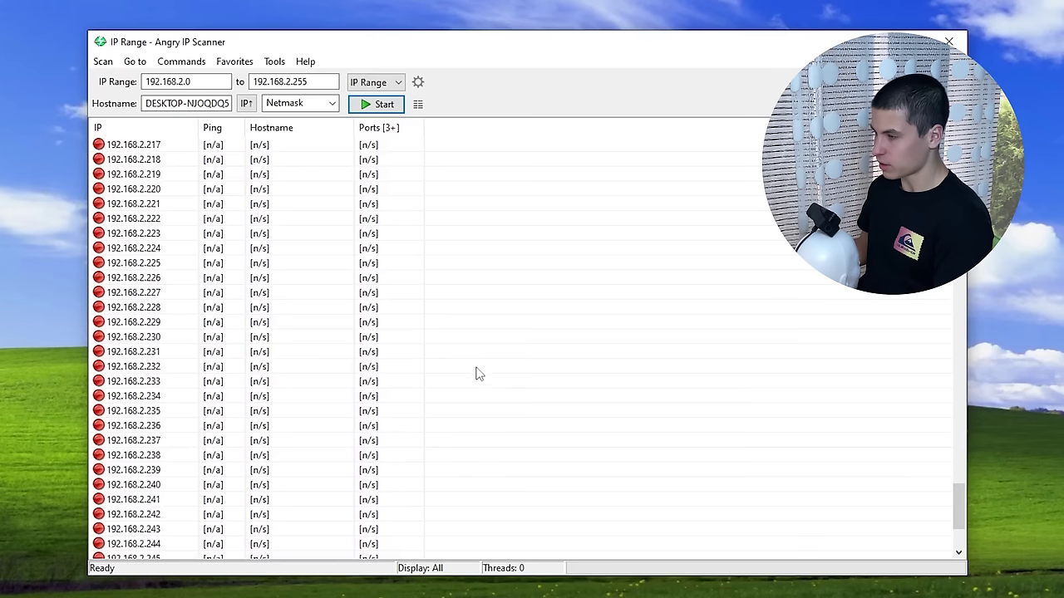
scroll(480, 373, down, 3)
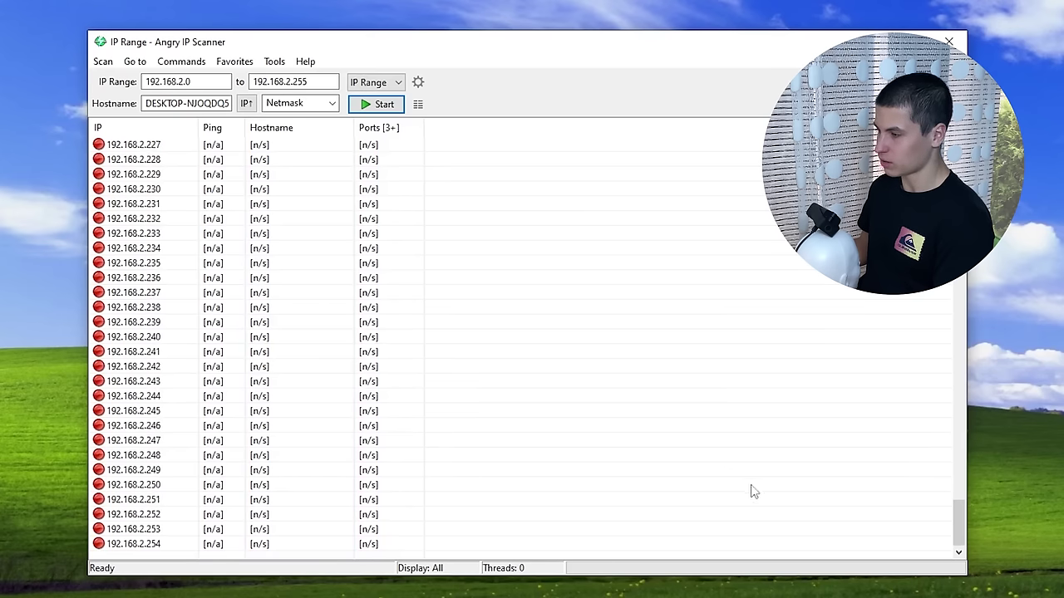
drag(959, 522, 956, 145)
click(420, 82)
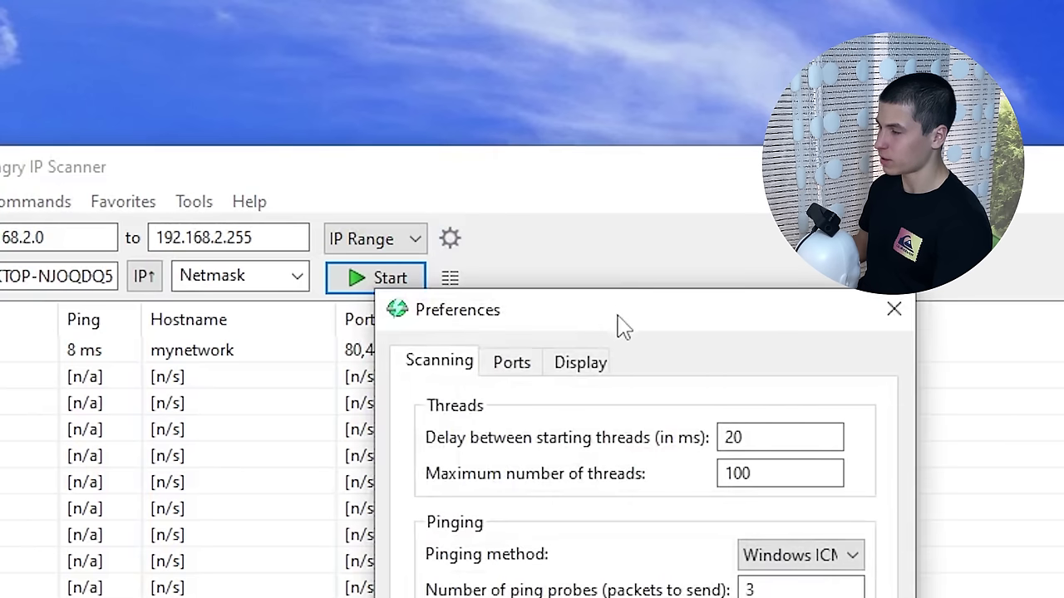
- Set the Display preference to alive hosts only, then rescan the range, discarding old results
drag(623, 326, 393, 222)
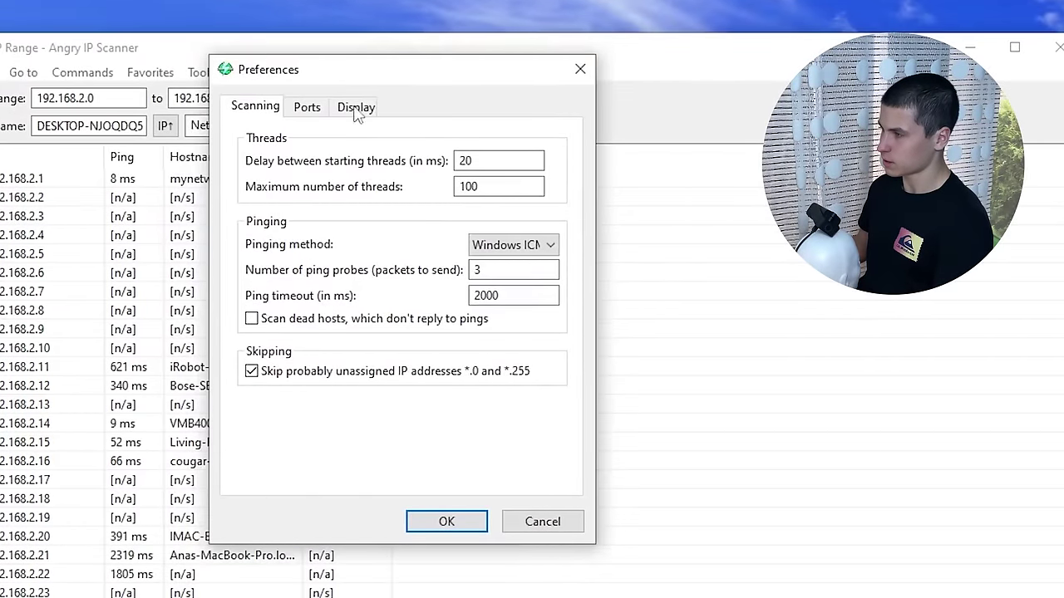
click(358, 107)
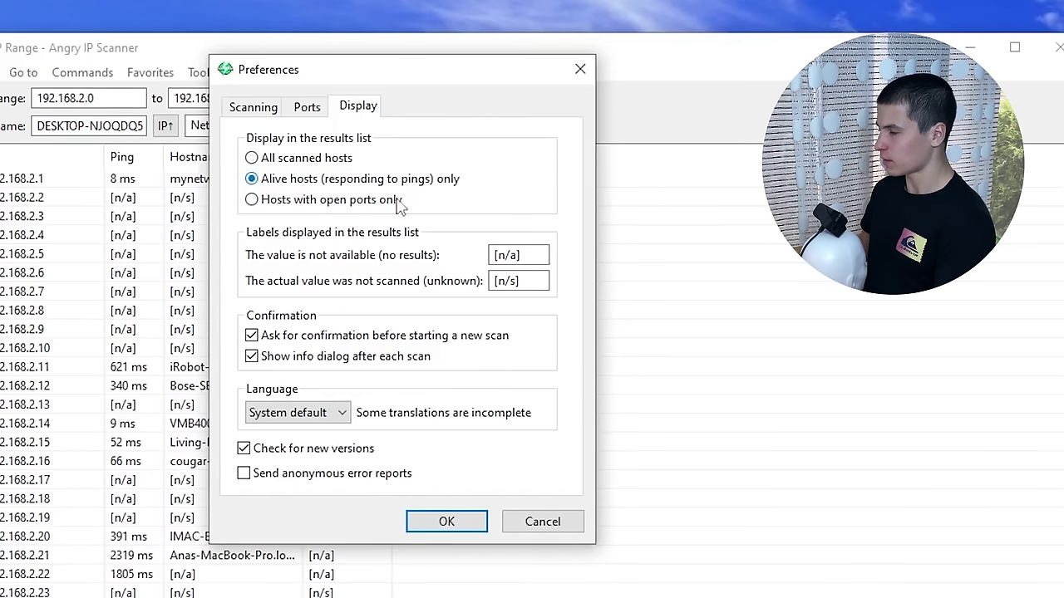
click(447, 521)
click(329, 126)
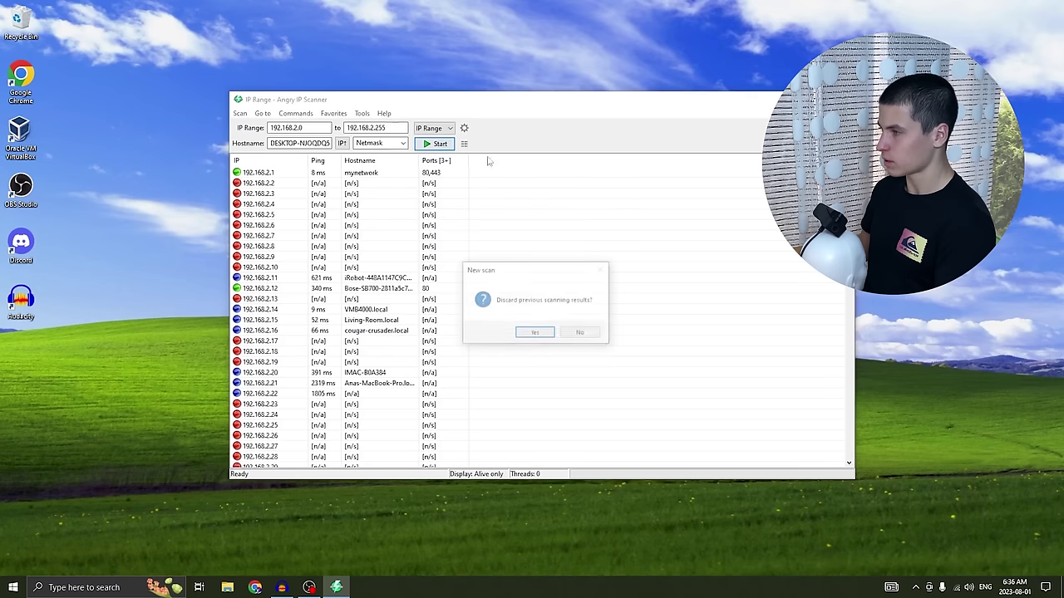
click(535, 333)
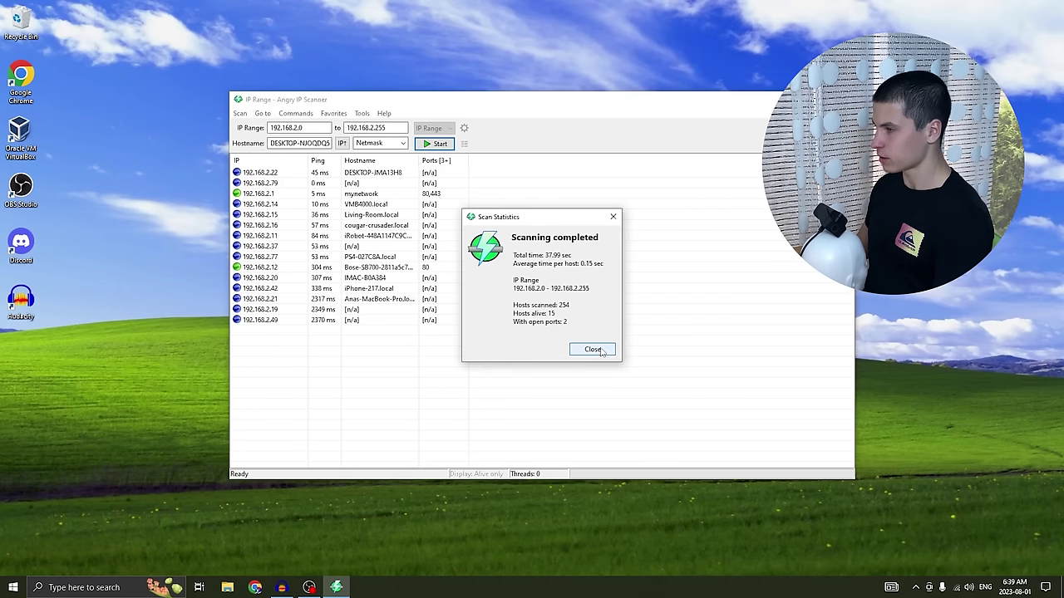
- Close the scan summary, select 192.168.2.12 then mynetwork (ports 80,443), and bring up its actions
click(590, 349)
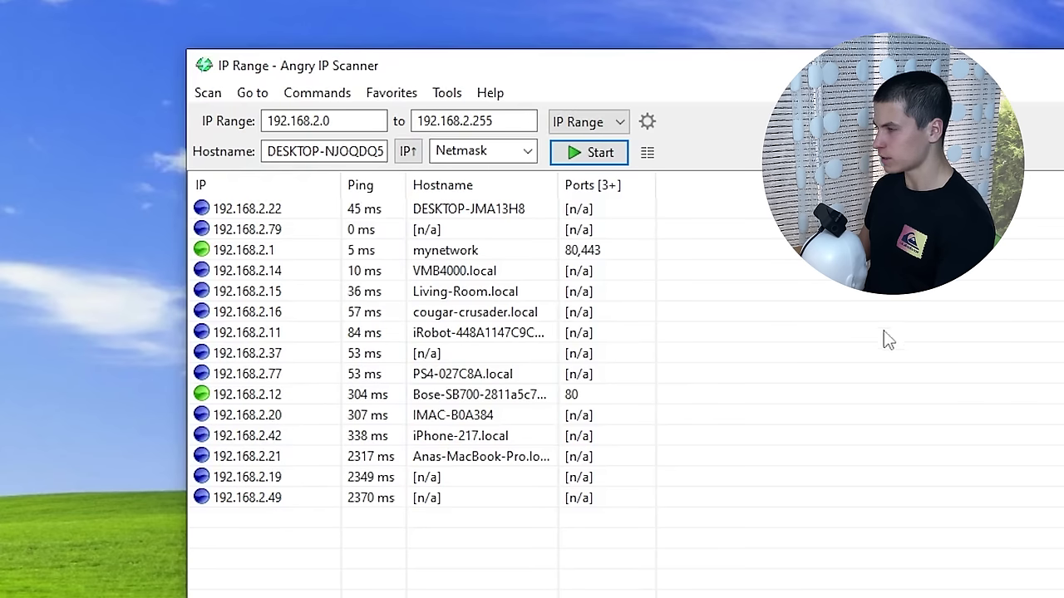
click(649, 399)
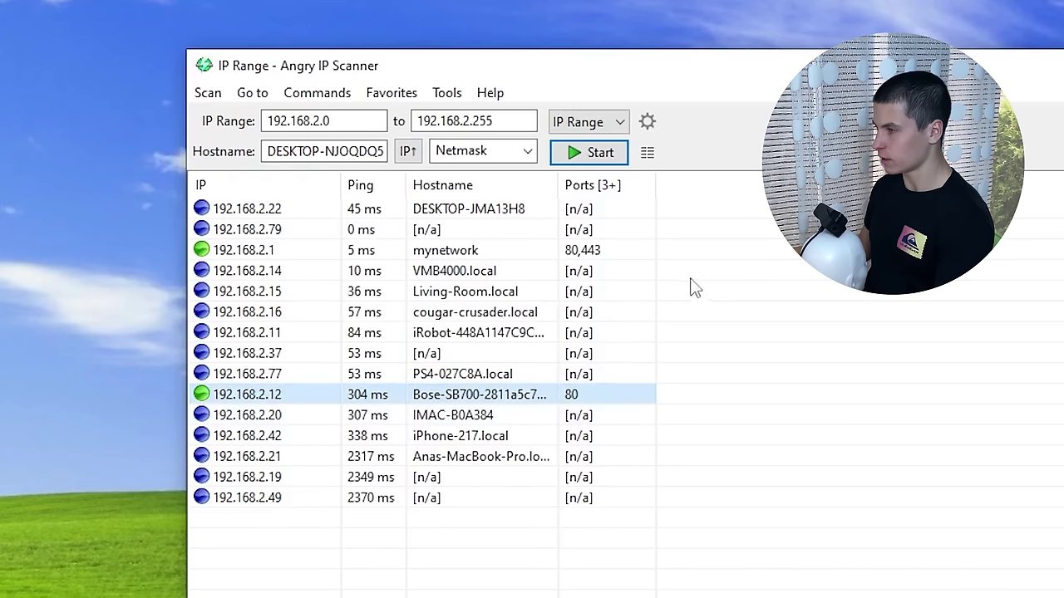
click(649, 252)
click(621, 397)
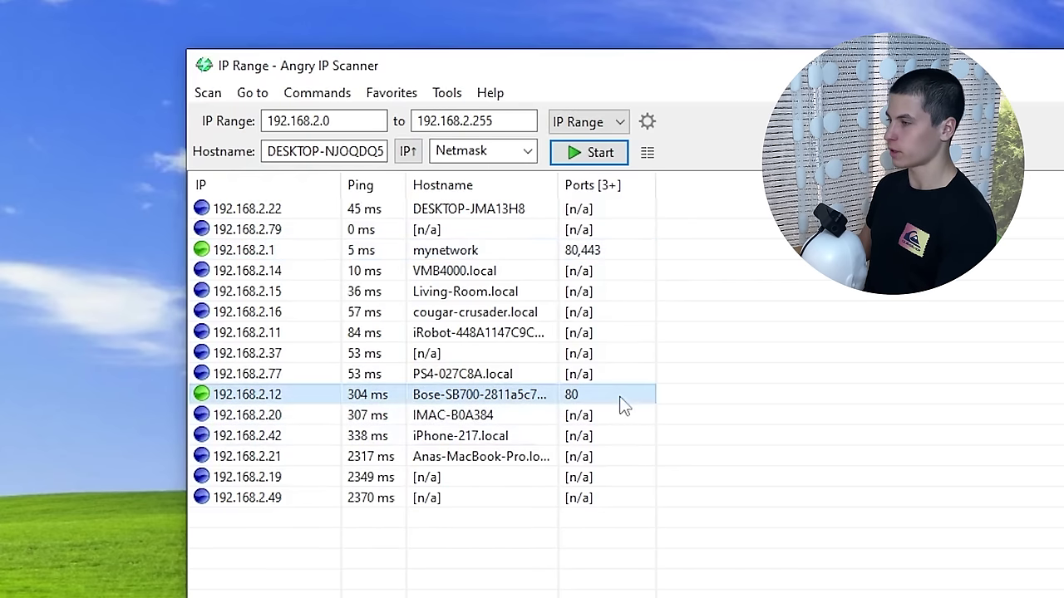
click(637, 251)
right_click(515, 249)
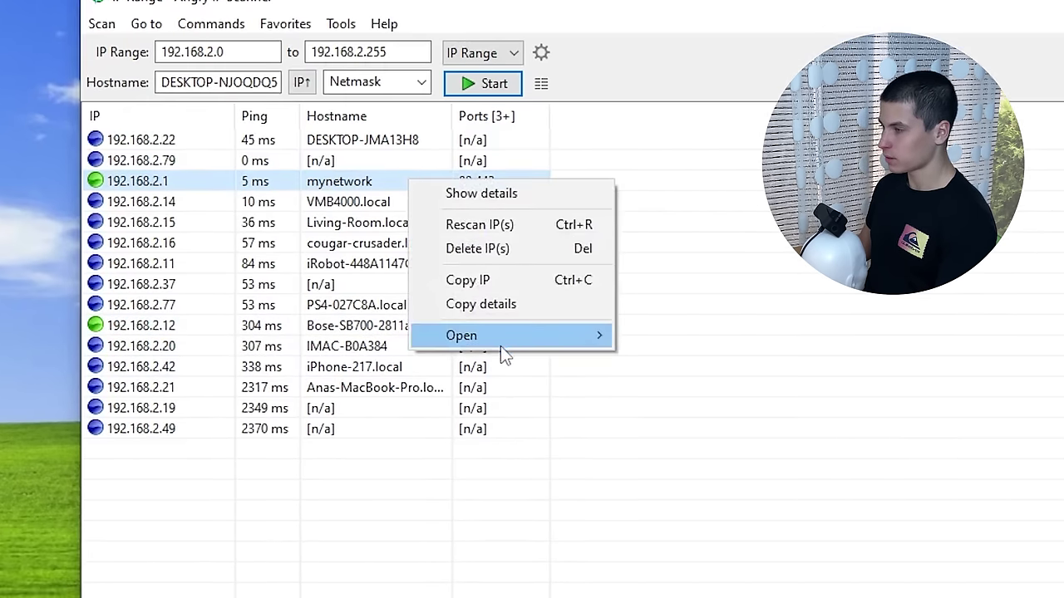
- Open 192.168.2.1's Bell Home Hub 3000 dashboard in the web browser, then close it
mouse_move(635, 412)
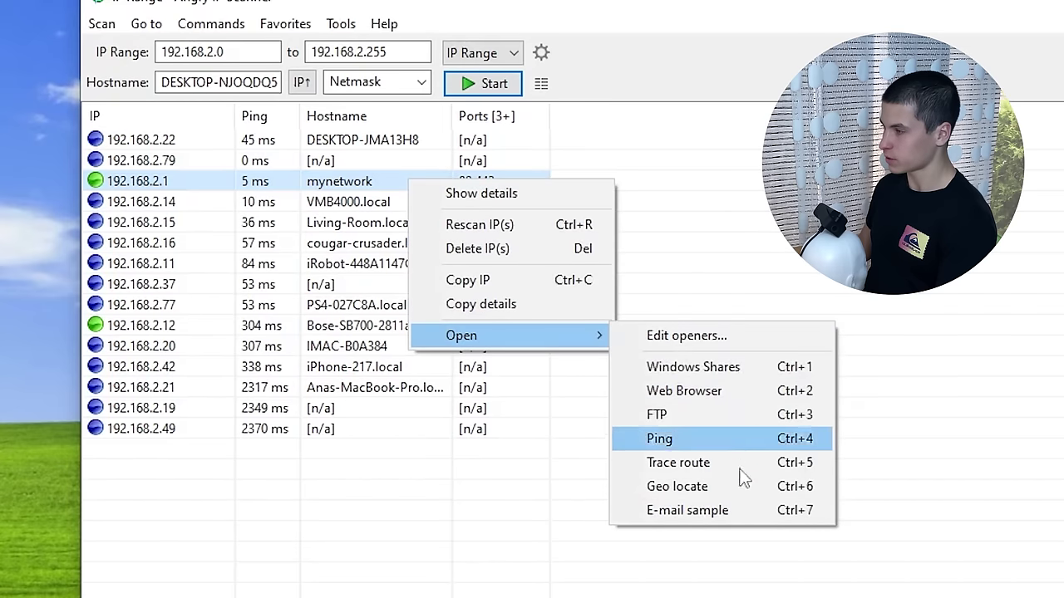
click(716, 397)
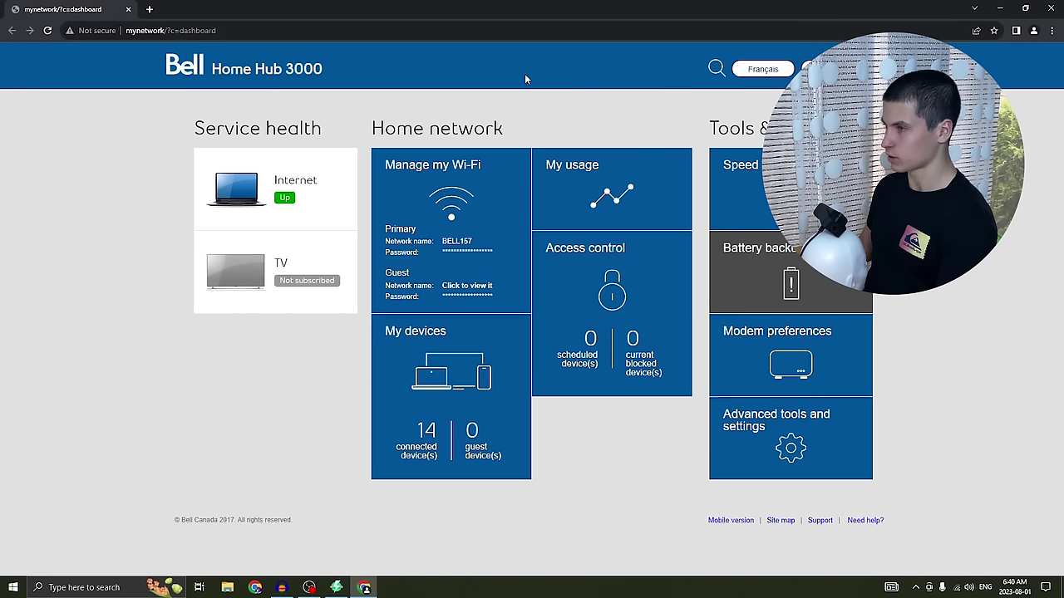
key(ctrl+w)
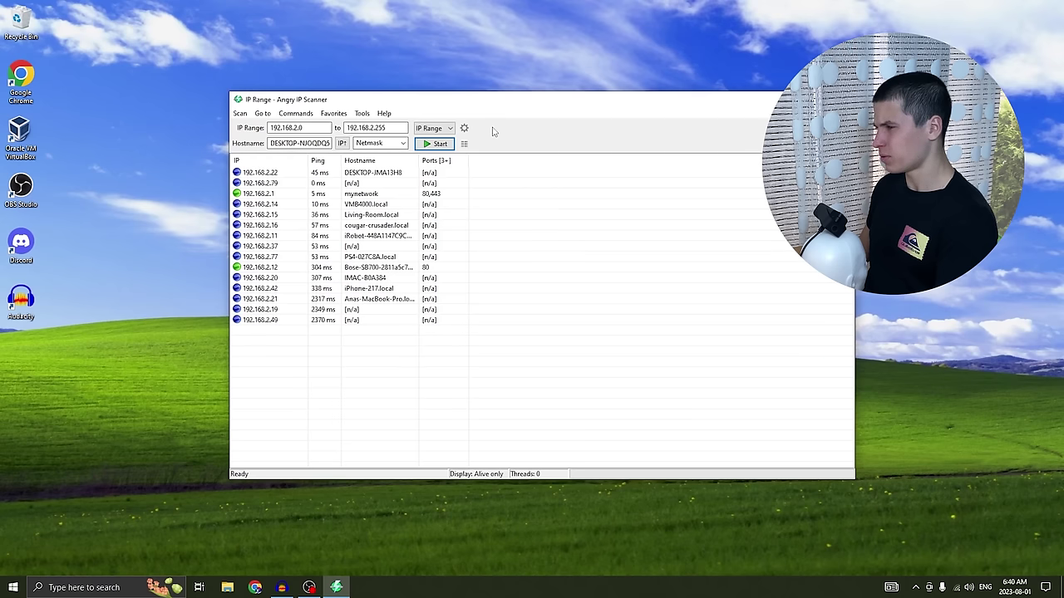
- Set ports 21,22,23,80,445,3389,5900, show only hosts with open ports, and start a rescan
click(464, 128)
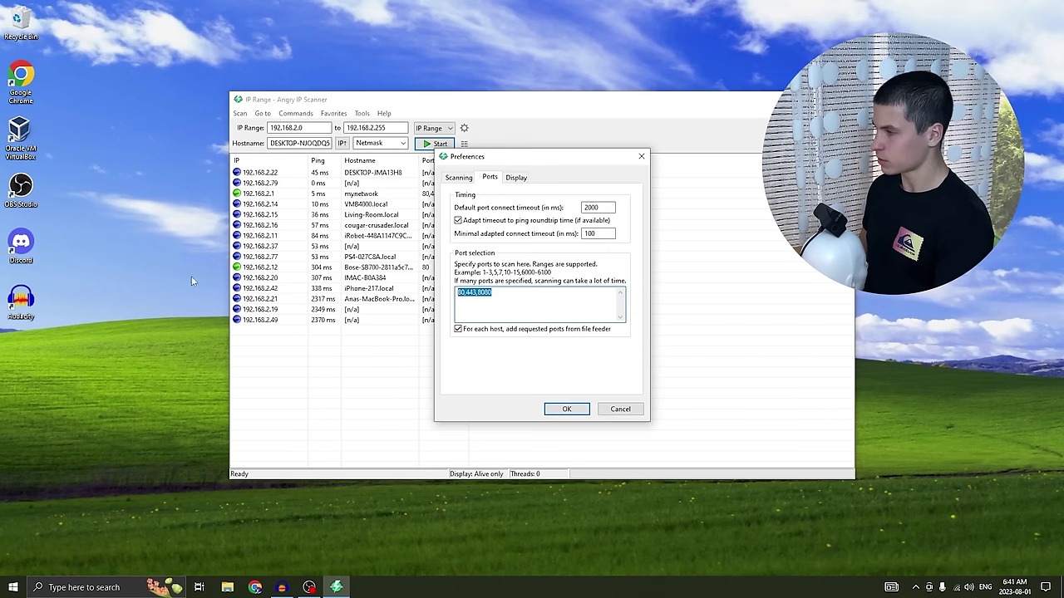
text(21,22,23,)
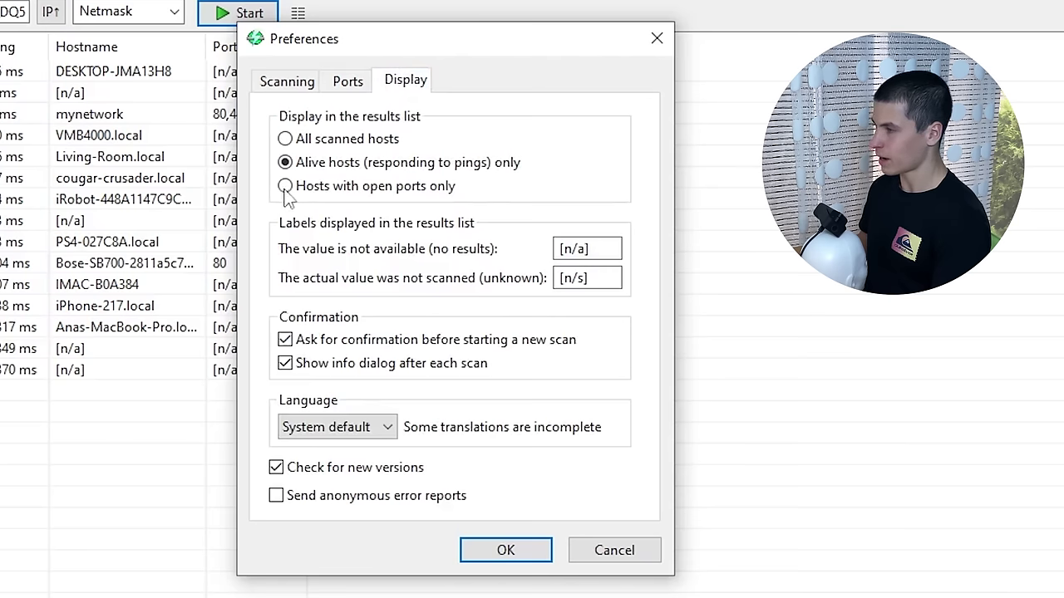
click(286, 187)
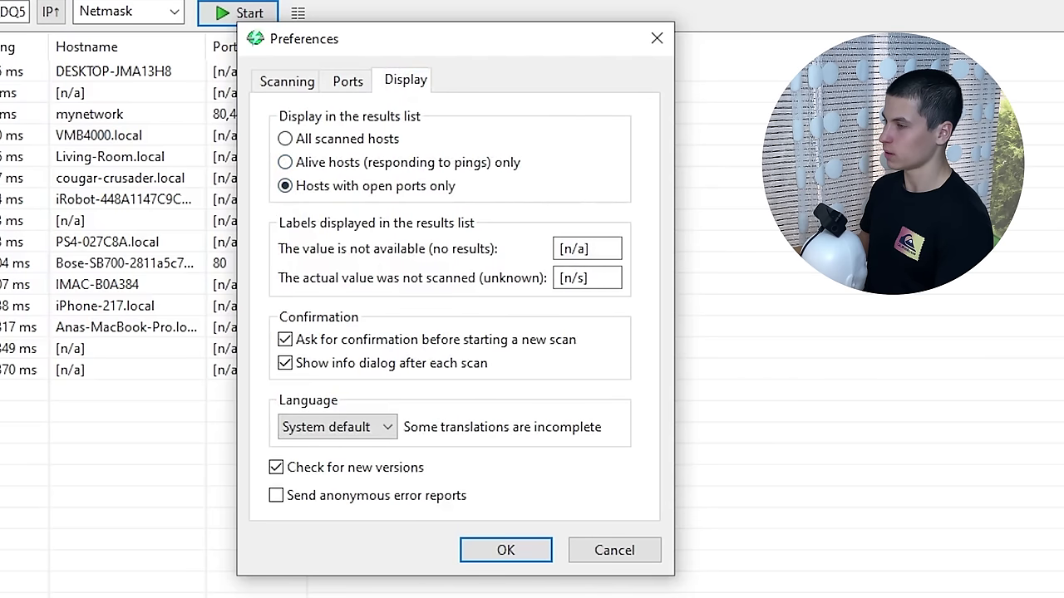
click(505, 550)
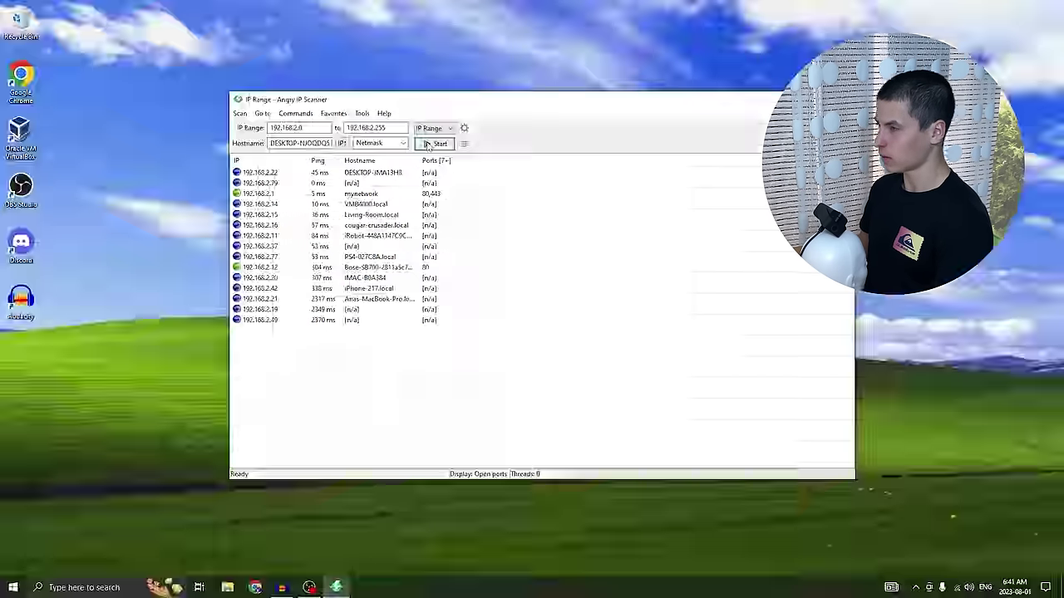
key(Escape)
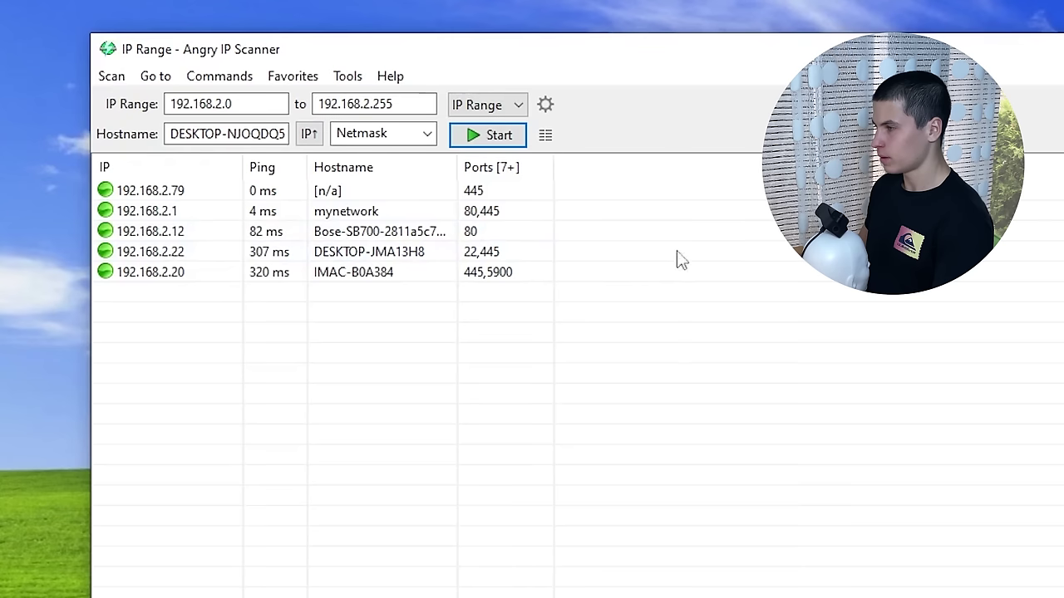
- Open the Windows shares of host 192.168.2.22 (DESKTOP-JMA13H8) from its context menu
click(463, 205)
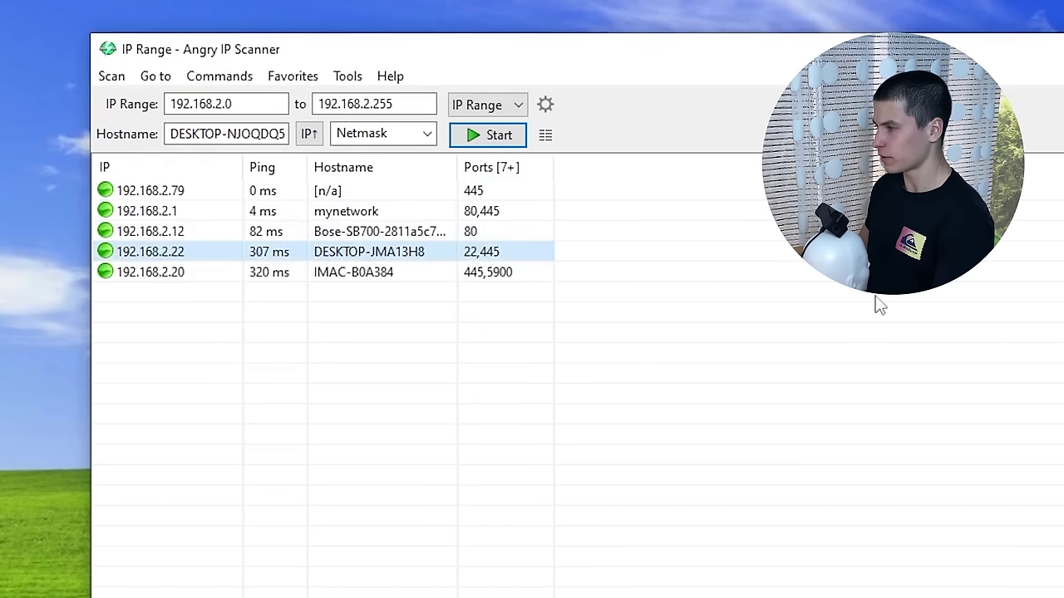
right_click(423, 255)
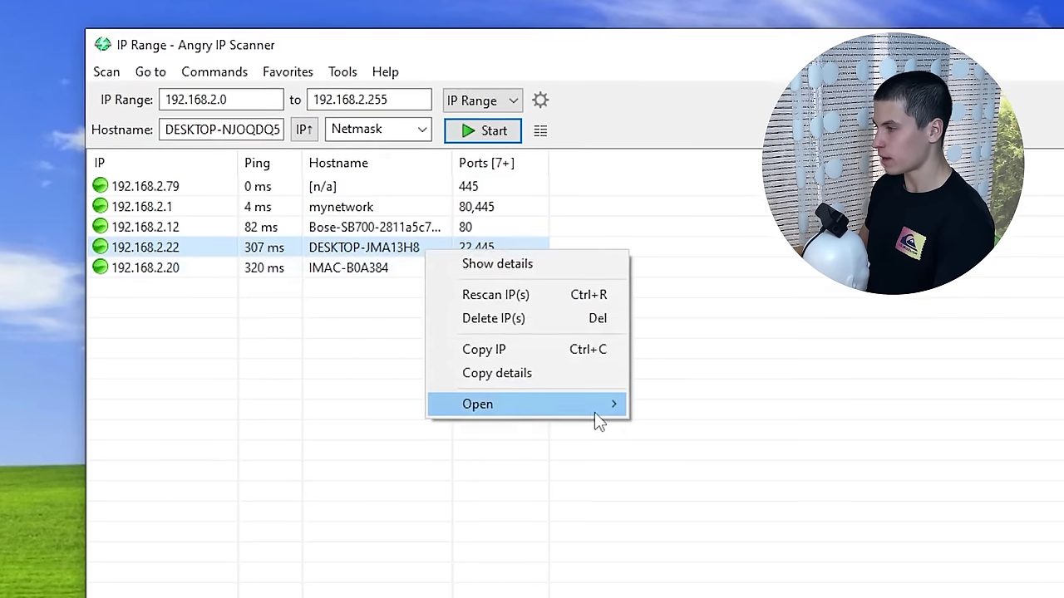
mouse_move(616, 409)
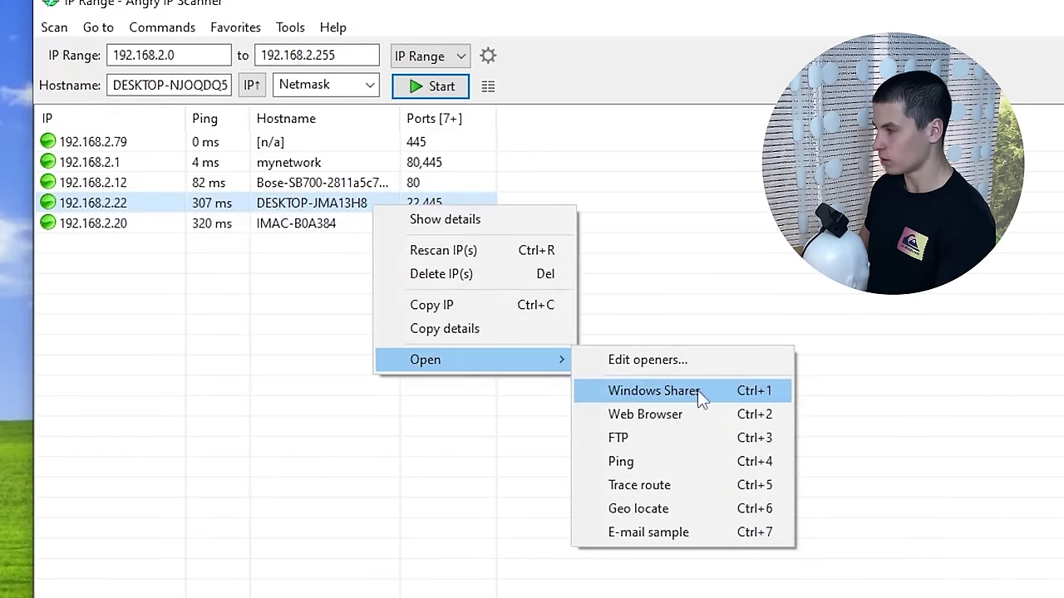
click(700, 399)
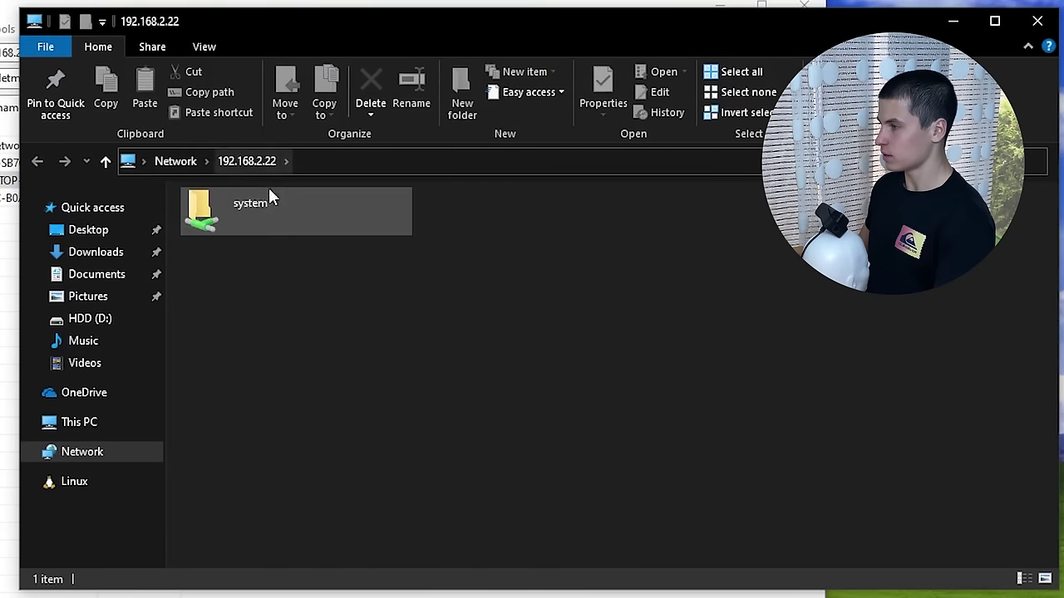
- Browse system > Users into the user's home folder on 192.168.2.22 and scroll its 48 items
double_click(266, 208)
scroll(378, 339, down, 1)
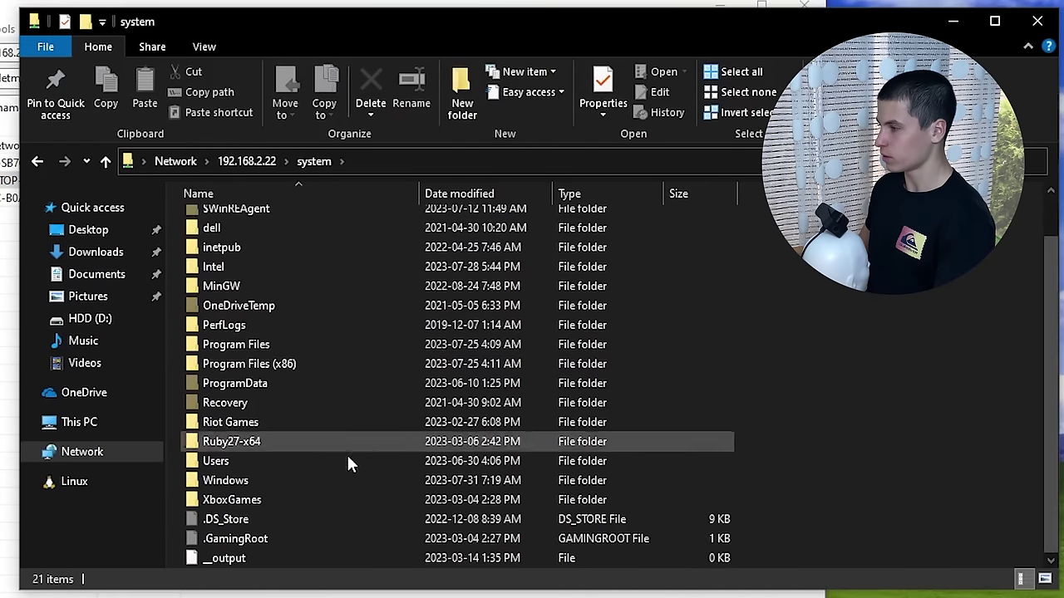
double_click(309, 460)
double_click(309, 278)
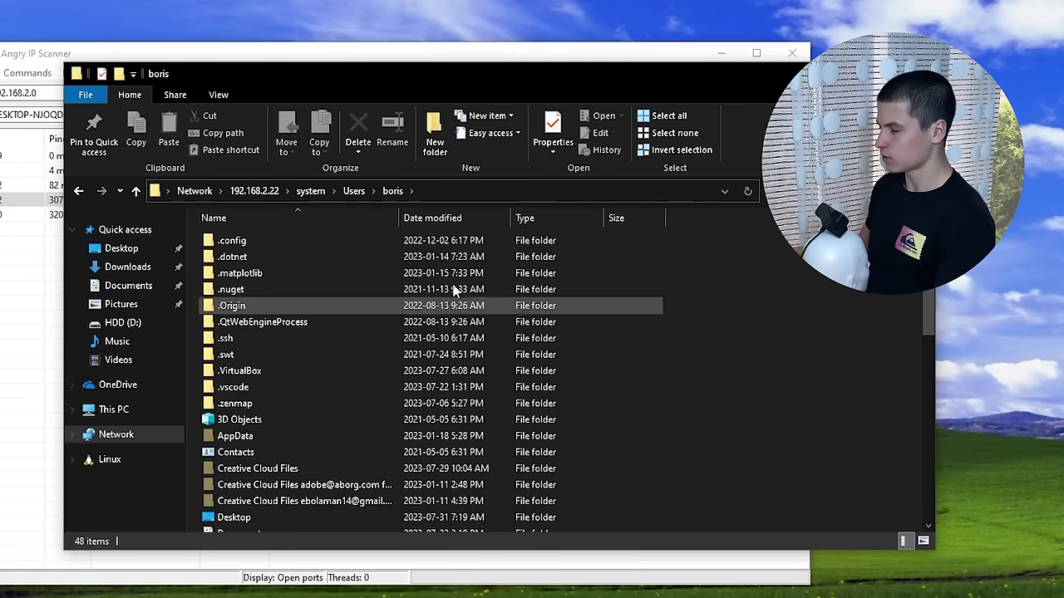
scroll(390, 368, down, 10)
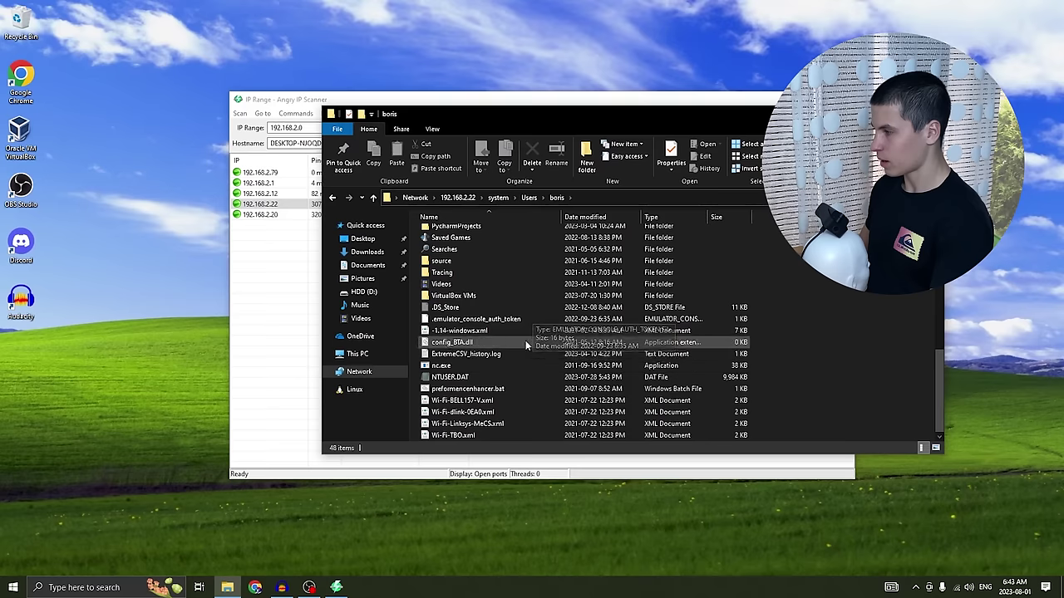
scroll(526, 343, up, 10)
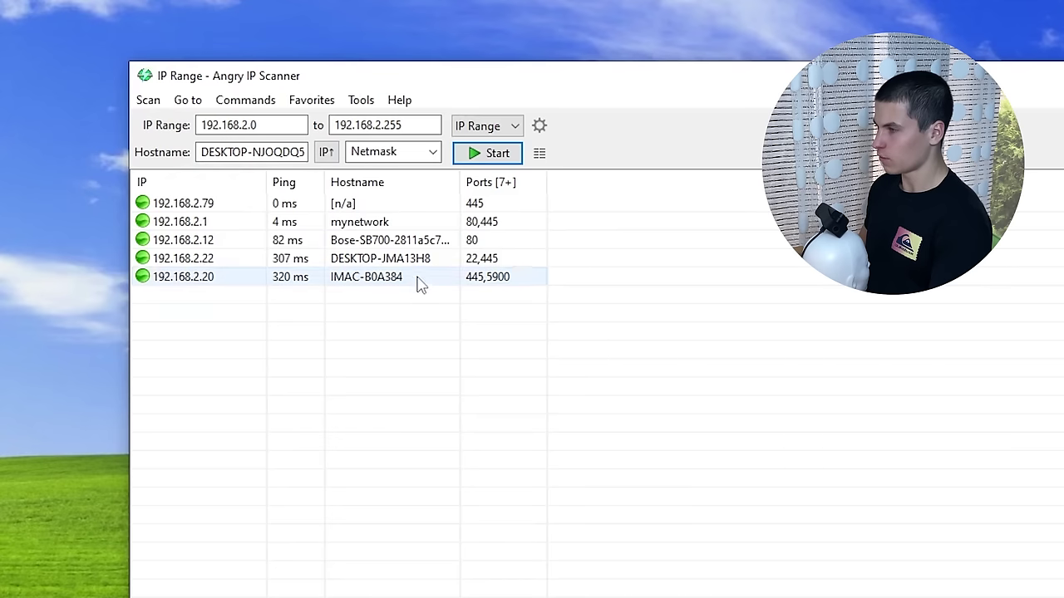
- Run Open > Ping on host 192.168.2.20 (IMAC-B0A384) from the results list
right_click(418, 280)
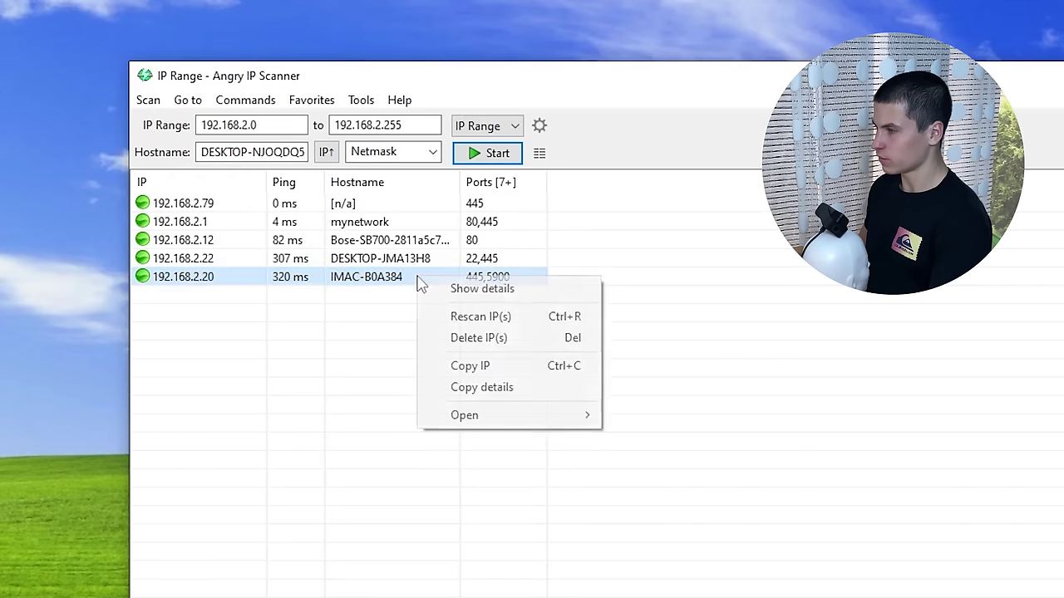
mouse_move(548, 401)
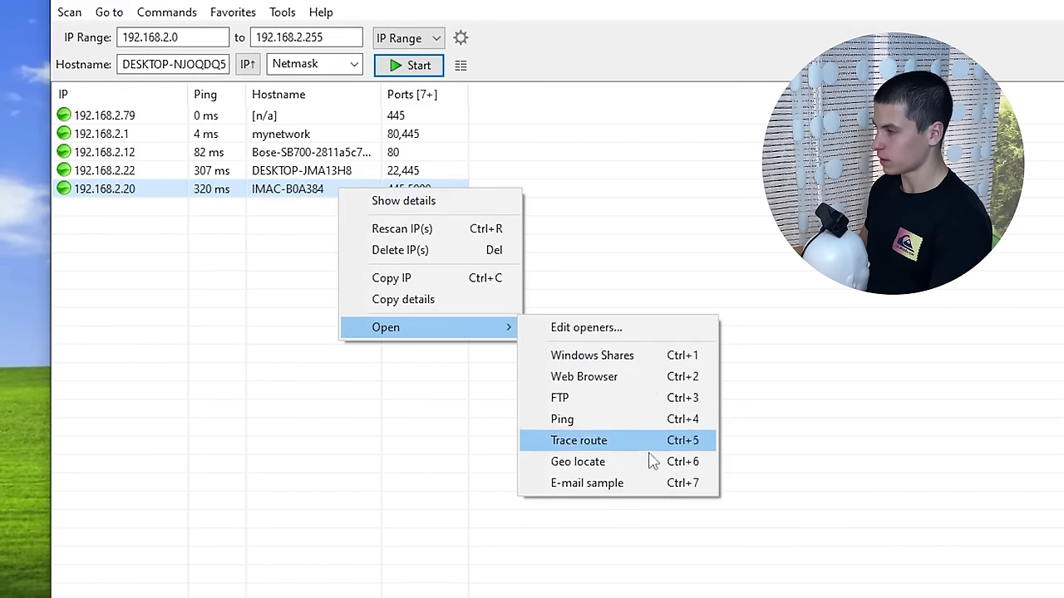
click(656, 420)
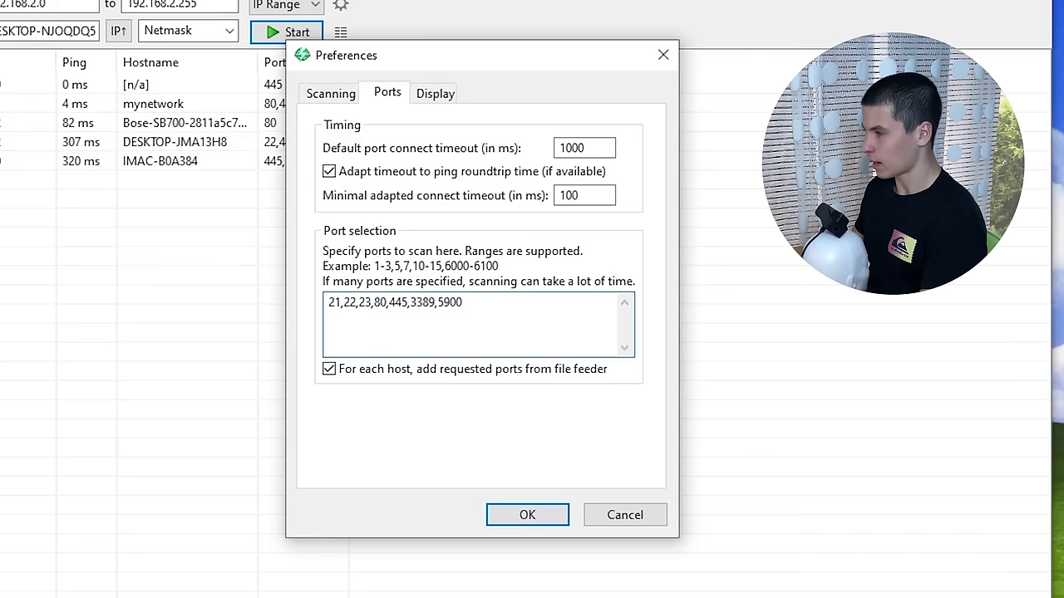
- Enter the port list 443,8080
text(443,8080)
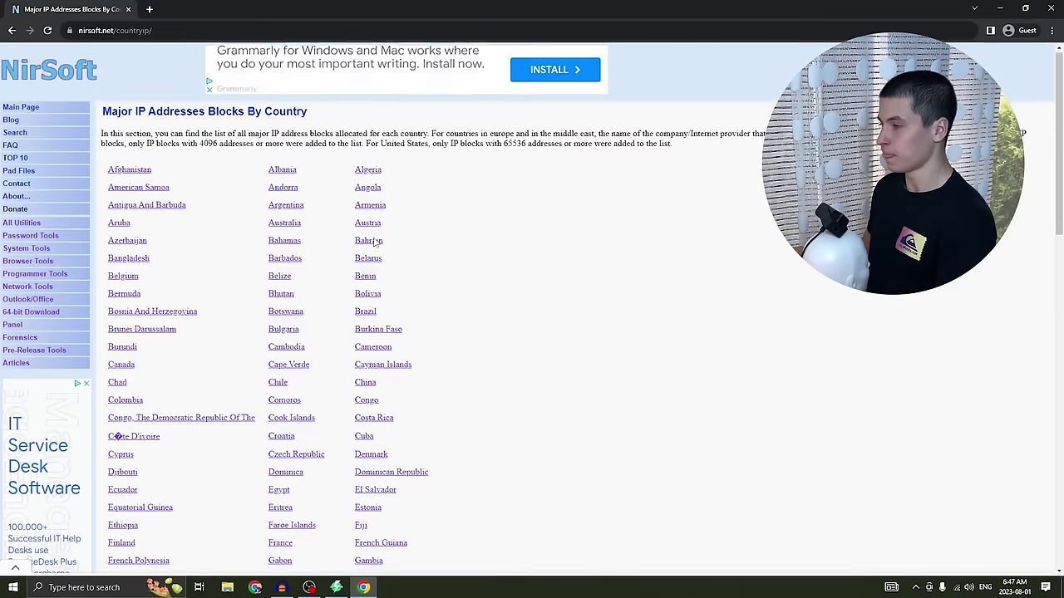
scroll(546, 349, down, 15)
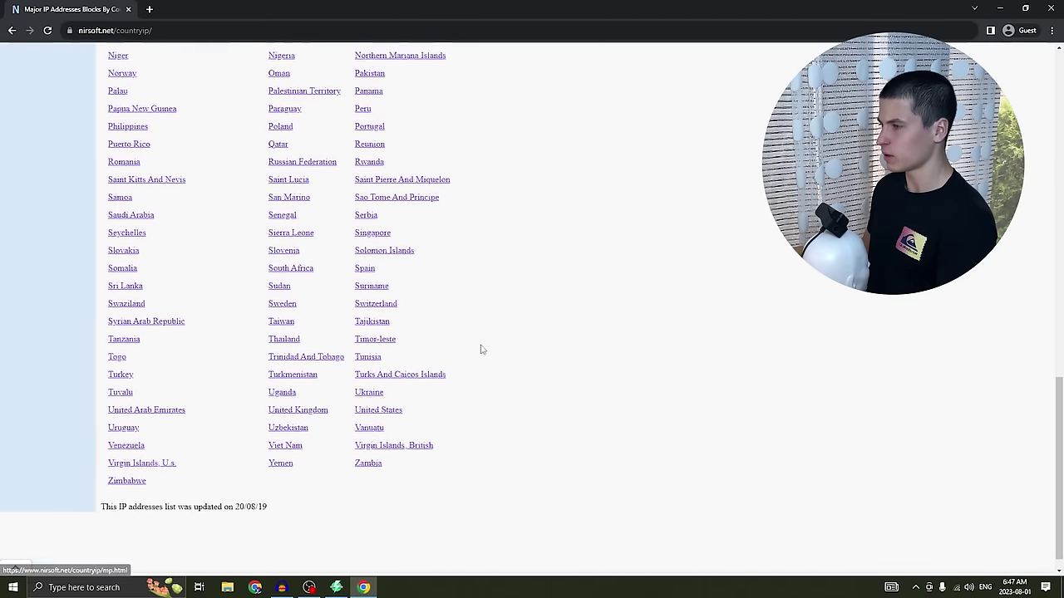
scroll(479, 193, up, 10)
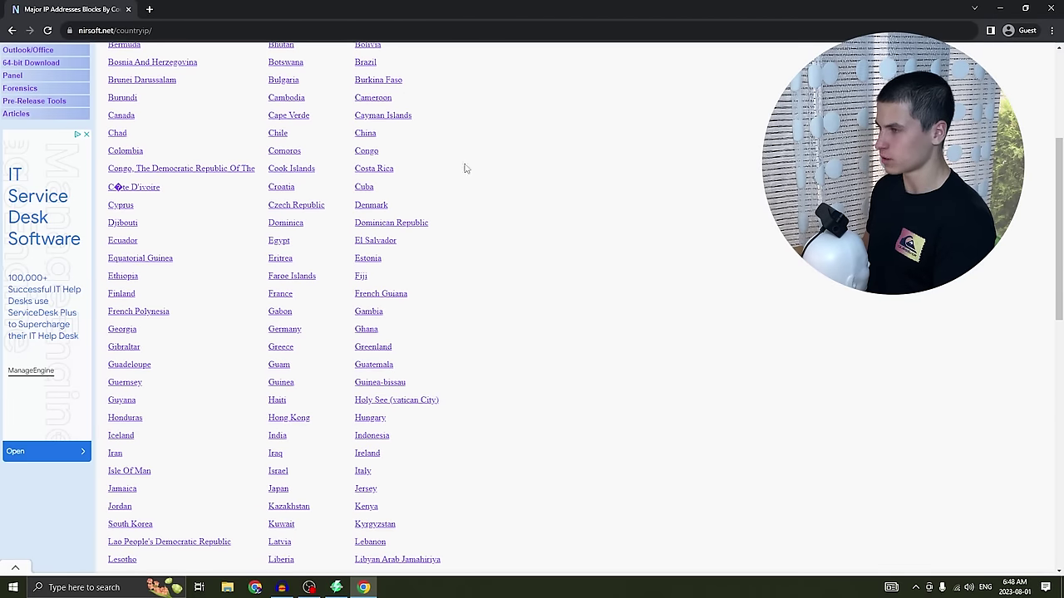
- Open NirSoft's China IP block list, dismiss the ad, and locate the 211.148.0.0 block
click(376, 138)
click(613, 182)
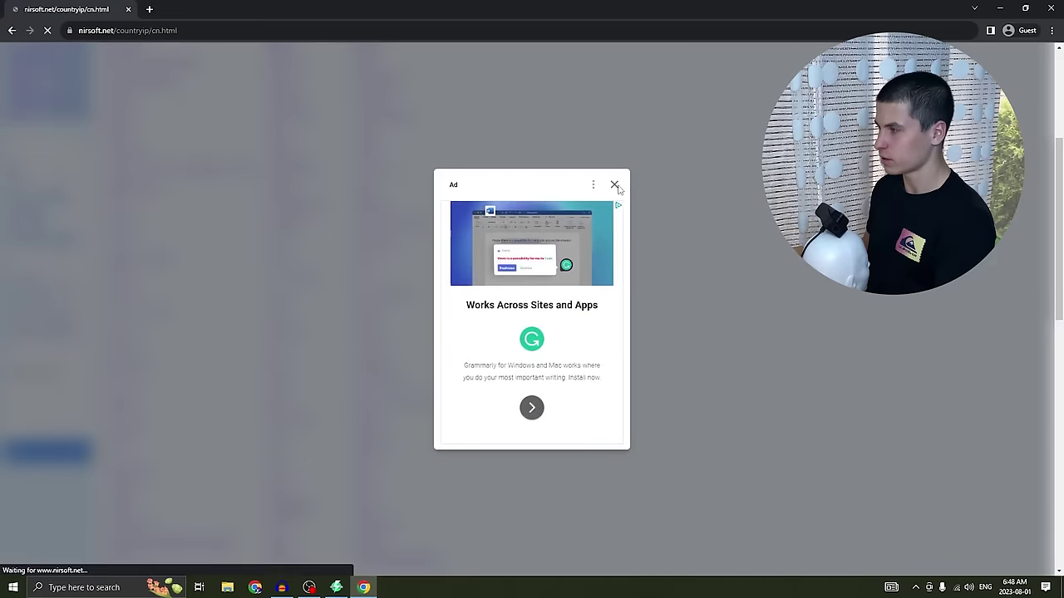
drag(1058, 56, 1058, 441)
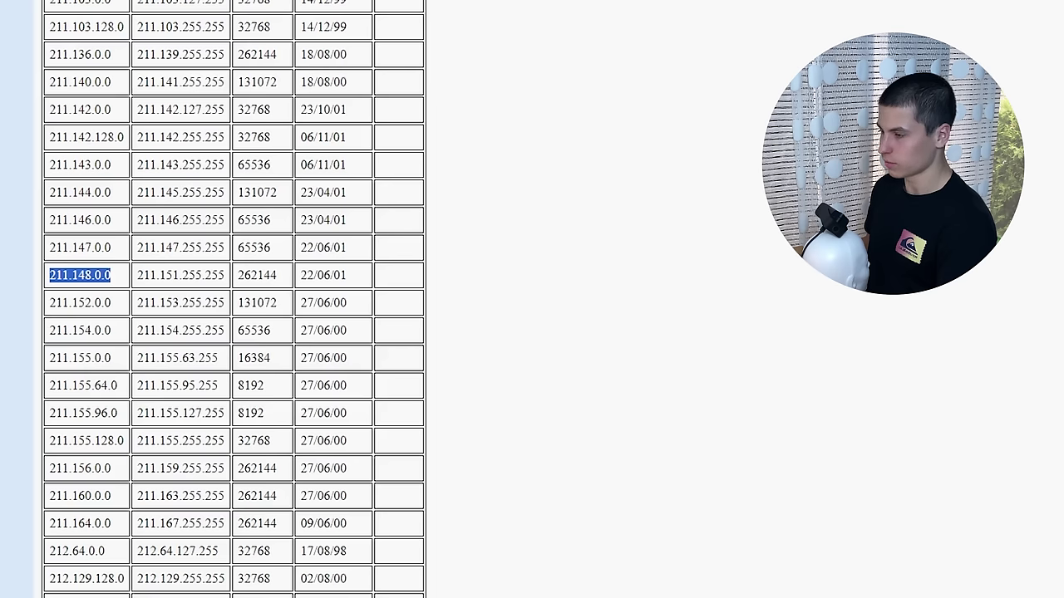
key(alt+Tab)
- Paste 211.148.0.0 as the range start and 211.151.255.255 from NirSoft as the range end
drag(330, 119, 290, 119)
text(211.148.0.0)
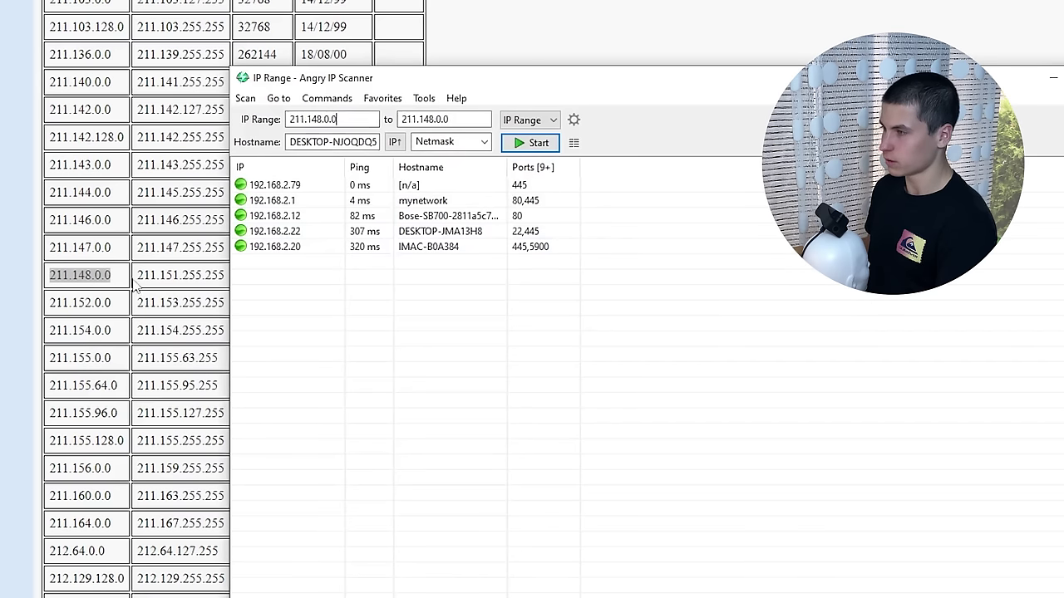
double_click(181, 274)
key(ctrl+c)
key(alt+Tab)
key(Tab)
key(ctrl+v)
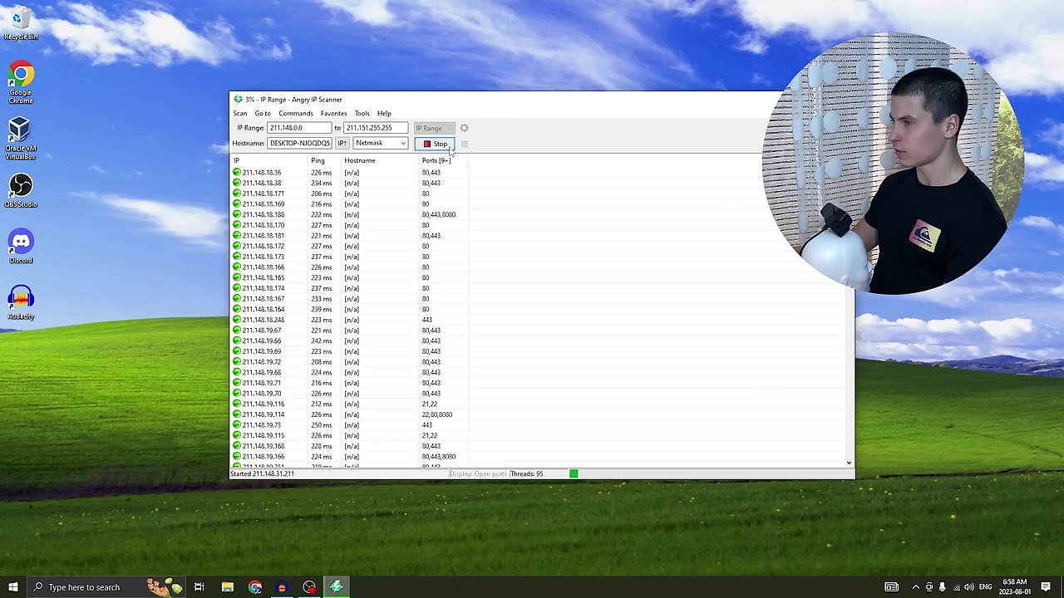
- Stop the scan, check the statistics (8.38 min, 8094 hosts, 70 with open ports), and close them
click(436, 144)
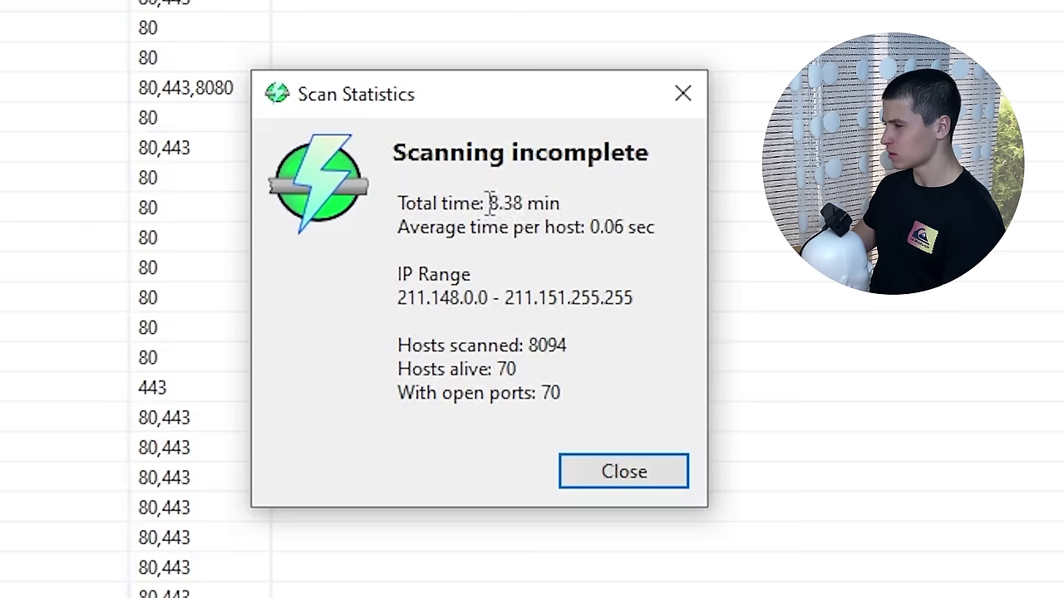
drag(545, 256, 580, 256)
click(578, 256)
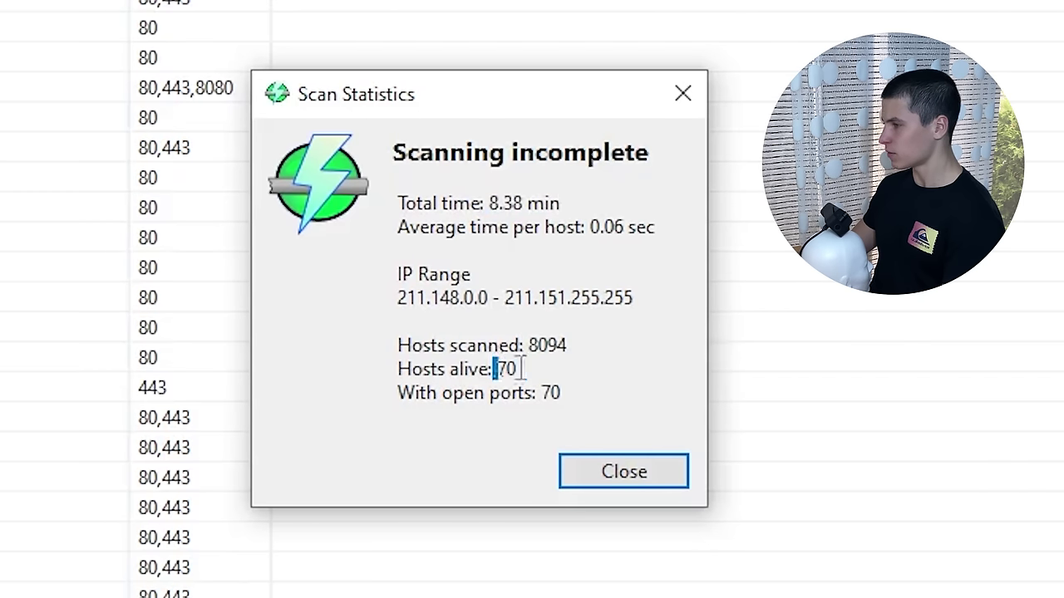
drag(503, 366, 561, 393)
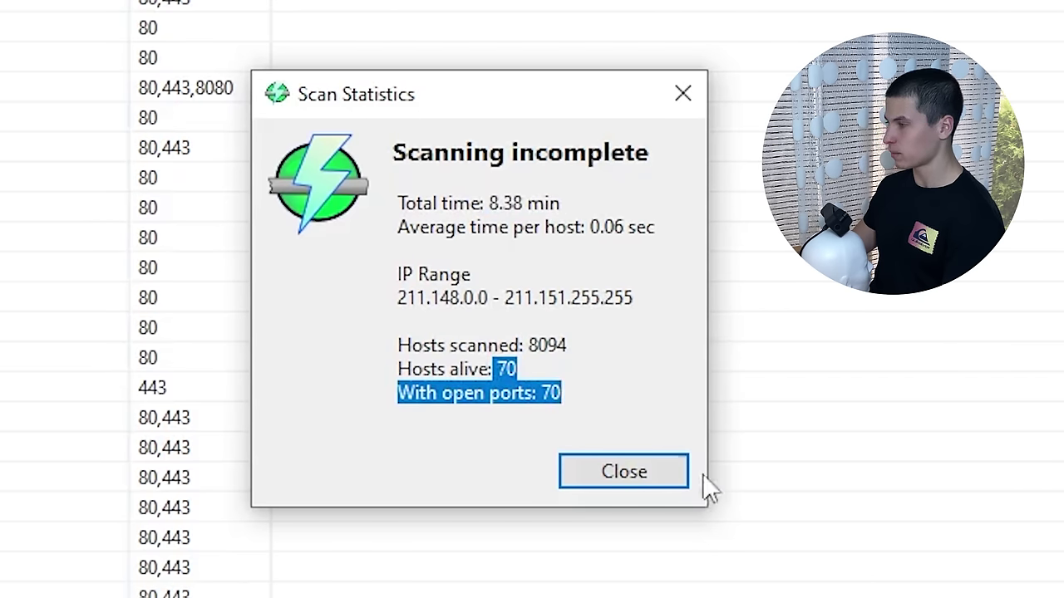
click(623, 471)
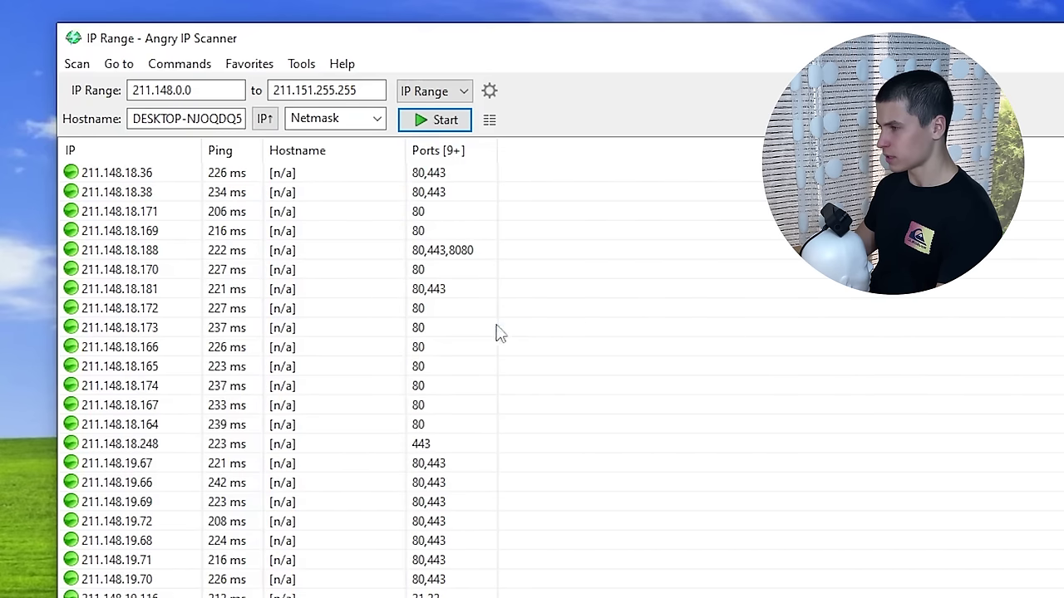
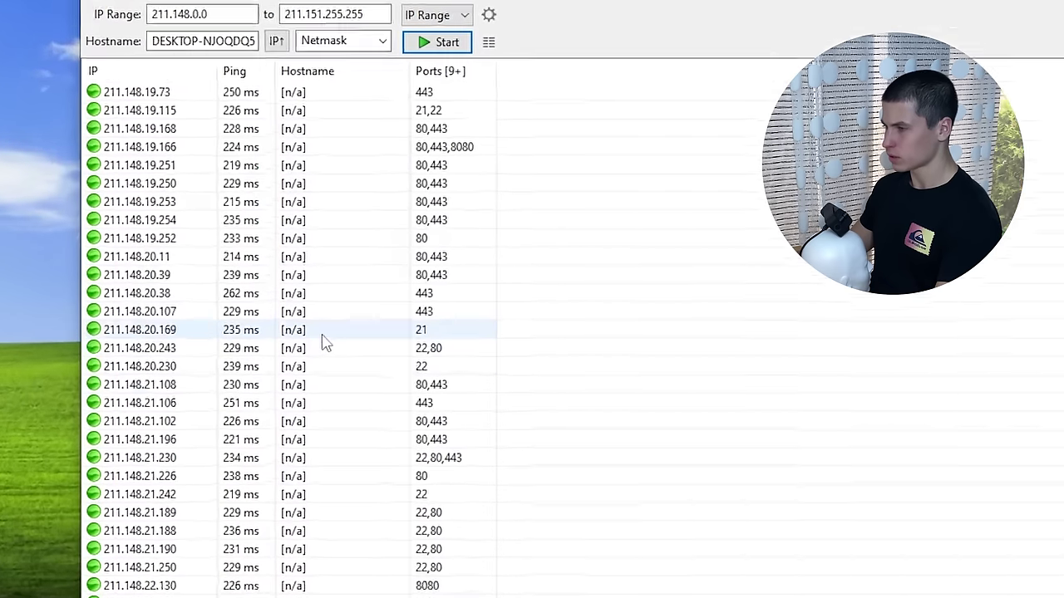
right_click(321, 334)
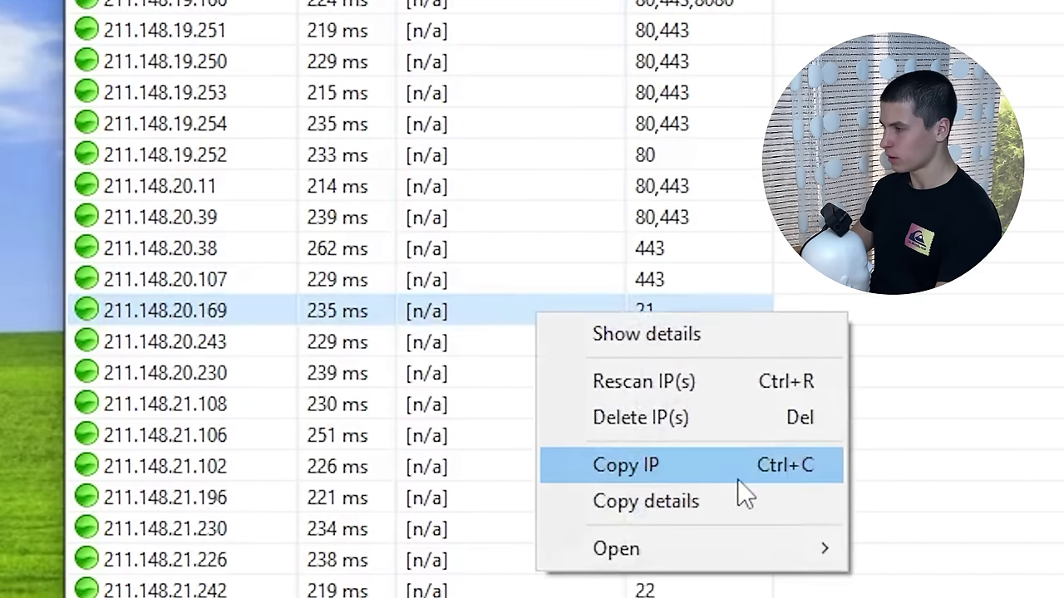
click(737, 479)
key(super)
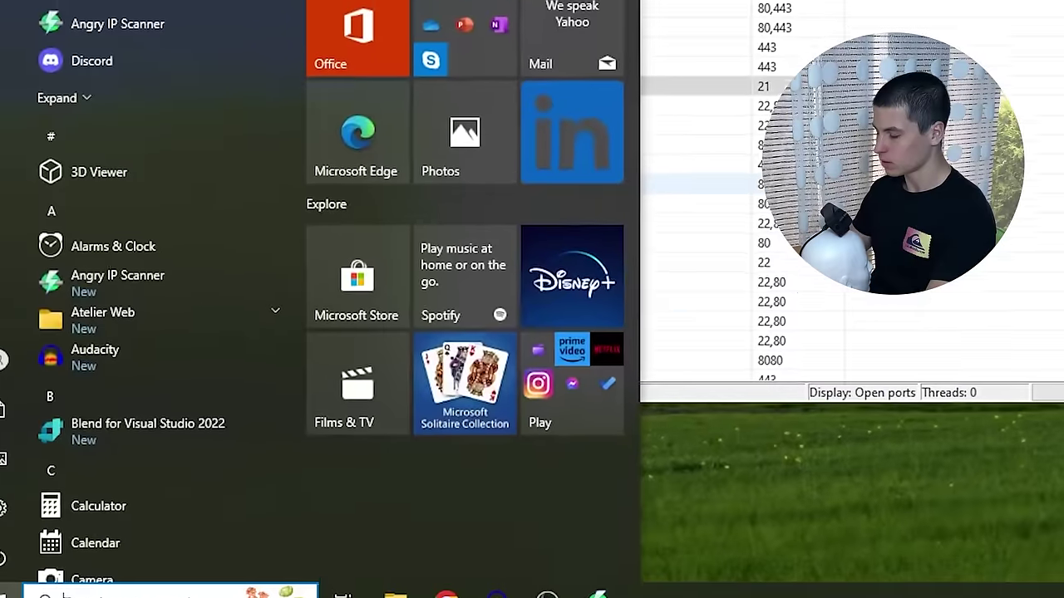
text(cmd)
key(Return)
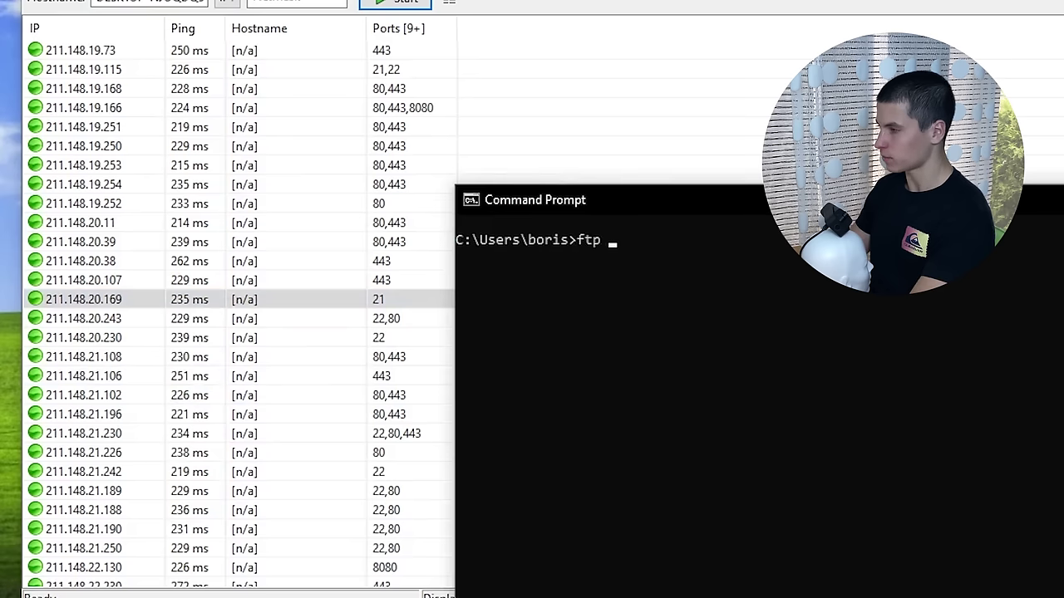
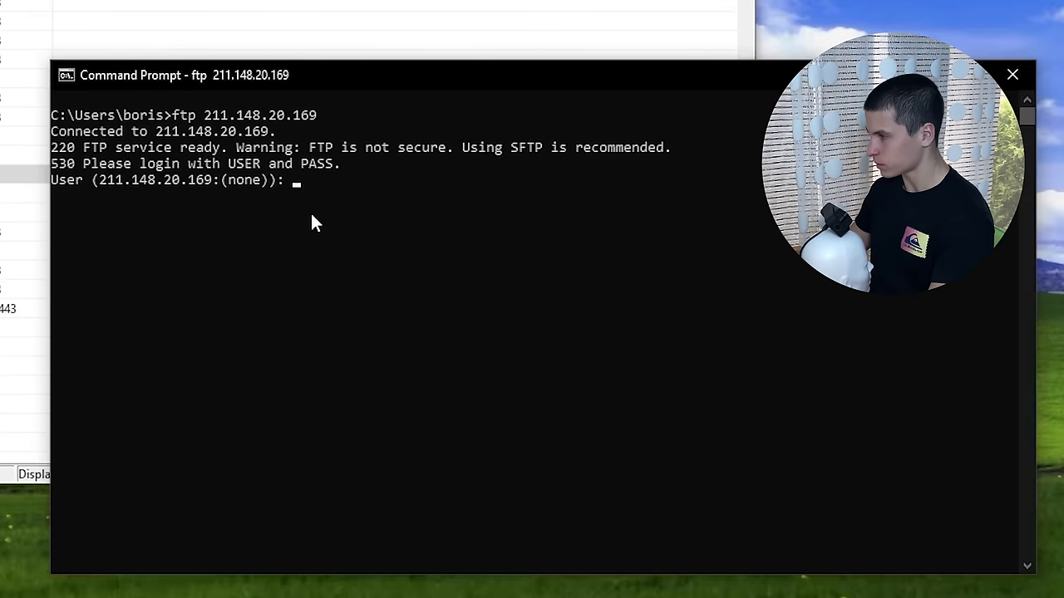
text(anonymous)
key(Return)
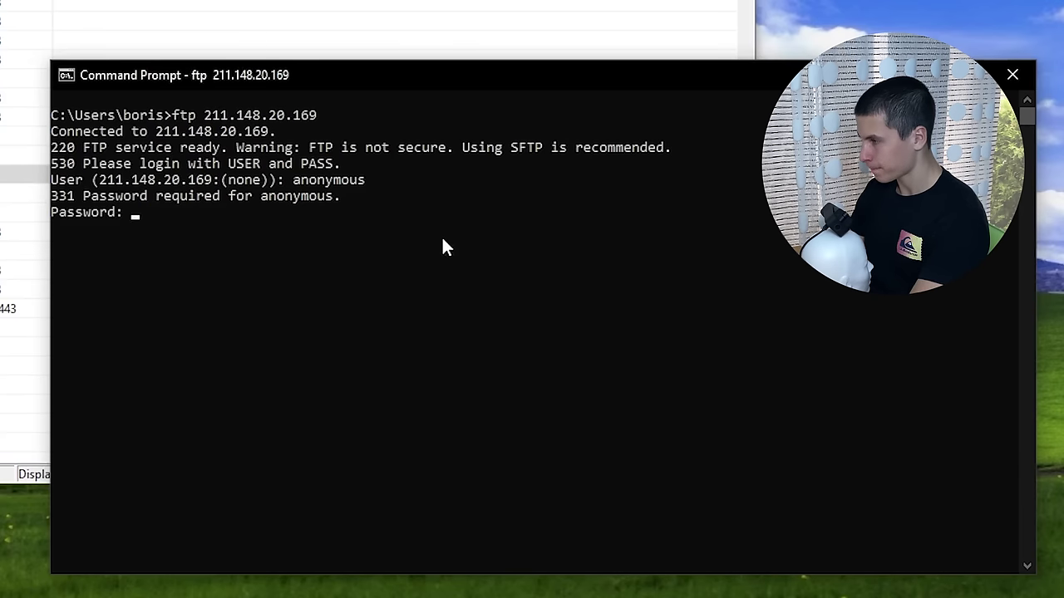
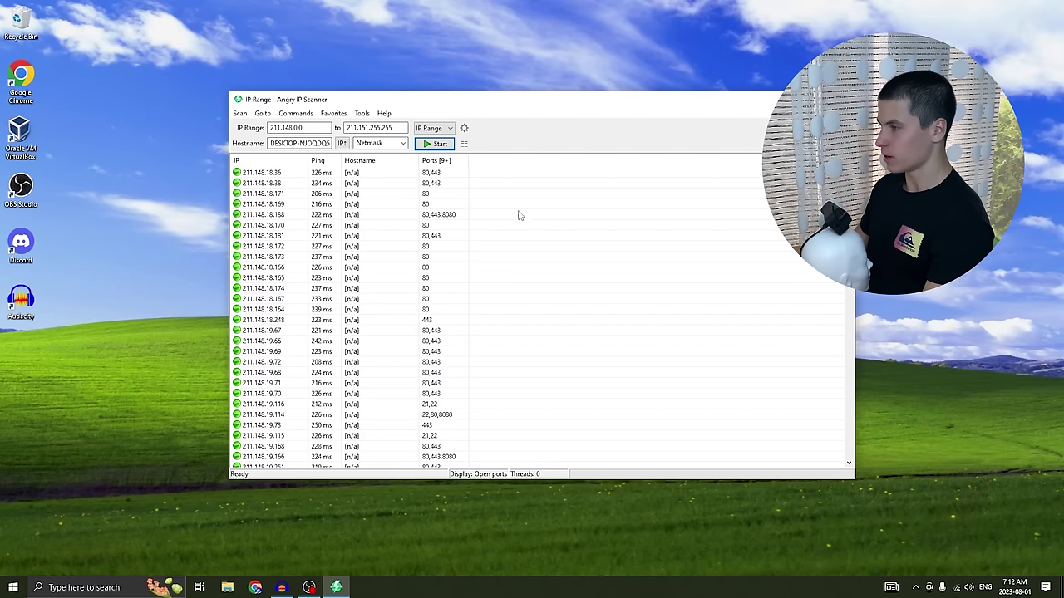
scroll(310, 280, down, 5)
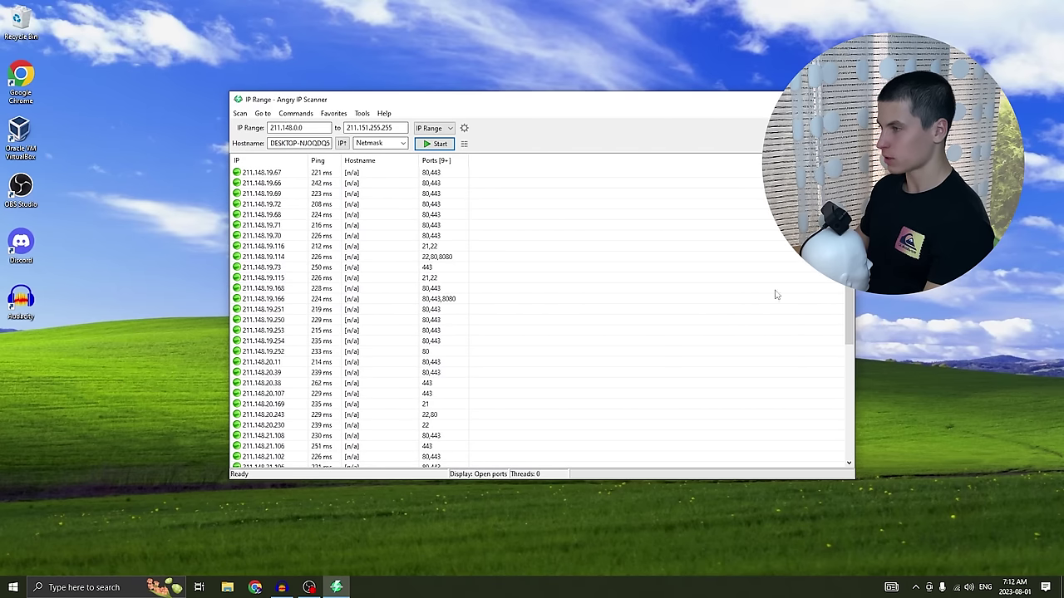